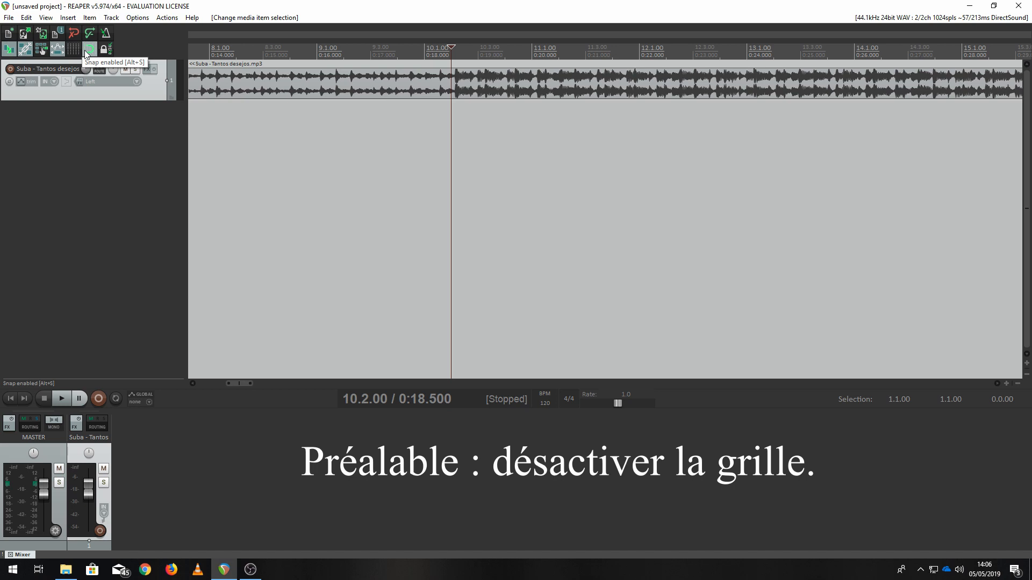
Step: Turn off grid snapping and place the edit cursor freely along the timeline, finishing at about 0:15.240
{"action": "left_click", "coordinate": [86, 53]}
{"action": "left_click", "coordinate": [365, 174]}
{"action": "left_click", "coordinate": [430, 161]}
{"action": "left_click", "coordinate": [490, 158]}
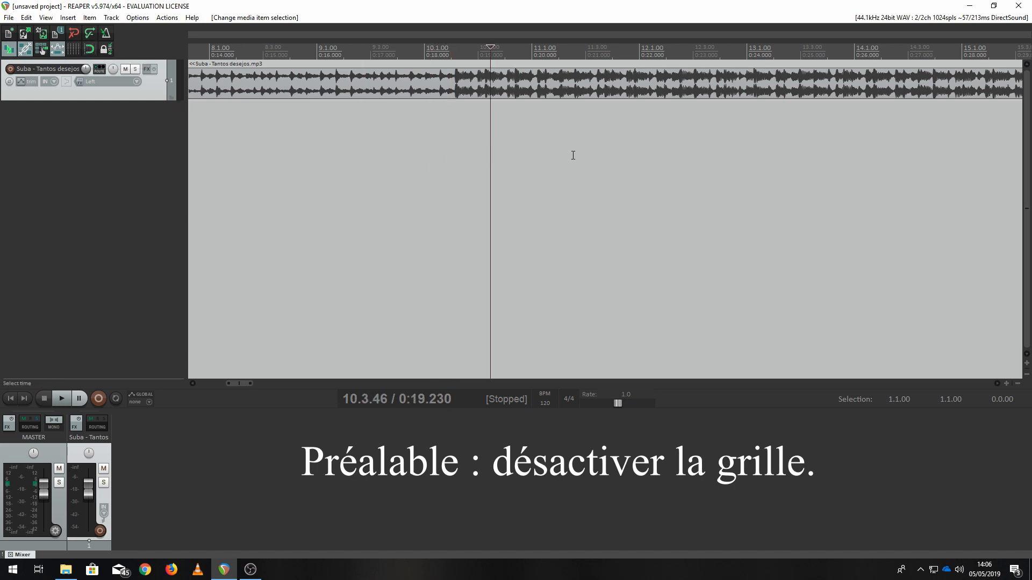
{"action": "left_click", "coordinate": [573, 154]}
{"action": "left_click", "coordinate": [368, 170]}
{"action": "left_click", "coordinate": [293, 173]}
{"action": "left_click", "coordinate": [276, 174]}
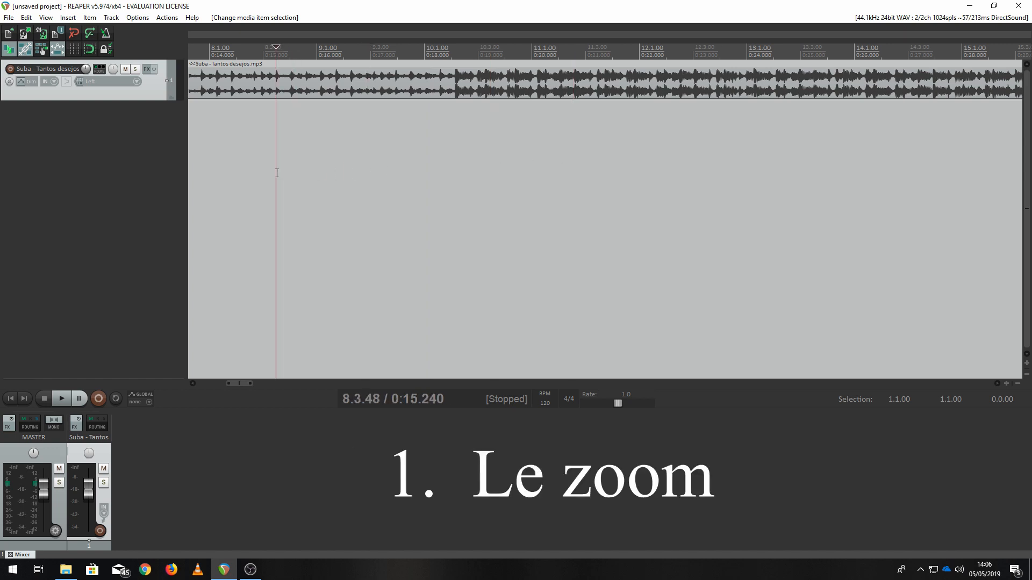
Step: Zoom the timeline out and in around the edit cursor to compare fine waveform detail with the wider track overview
{"action": "scroll", "coordinate": [276, 169], "scroll_direction": "down", "scroll_amount": 5}
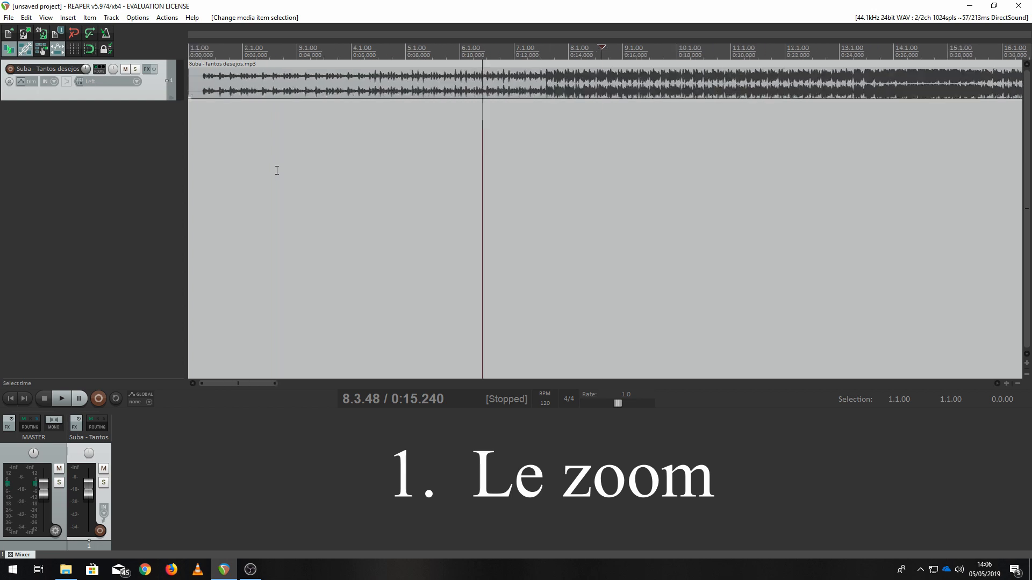
{"action": "scroll", "coordinate": [334, 169], "scroll_direction": "down", "scroll_amount": 10}
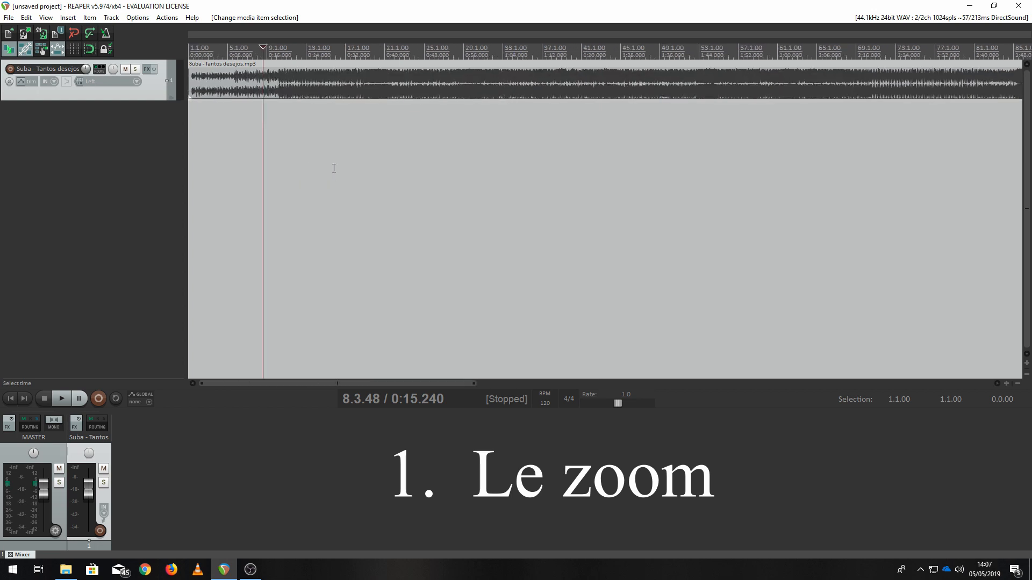
{"action": "scroll", "coordinate": [290, 178], "scroll_direction": "up", "scroll_amount": 15}
{"action": "scroll", "coordinate": [573, 170], "scroll_direction": "down", "scroll_amount": 8}
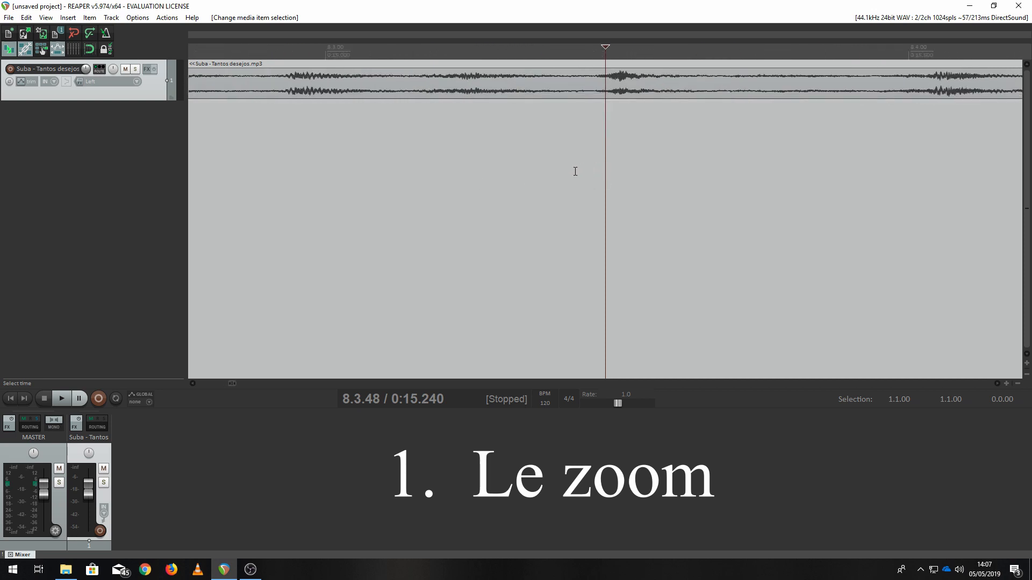
{"action": "scroll", "coordinate": [477, 153], "scroll_direction": "down", "scroll_amount": 10}
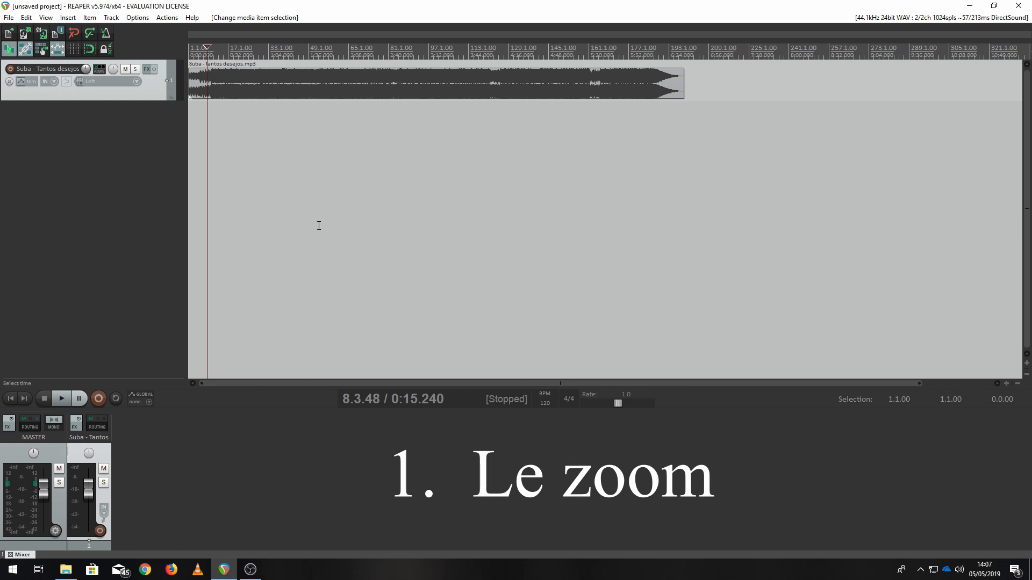
{"action": "scroll", "coordinate": [319, 226], "scroll_direction": "up", "scroll_amount": 15}
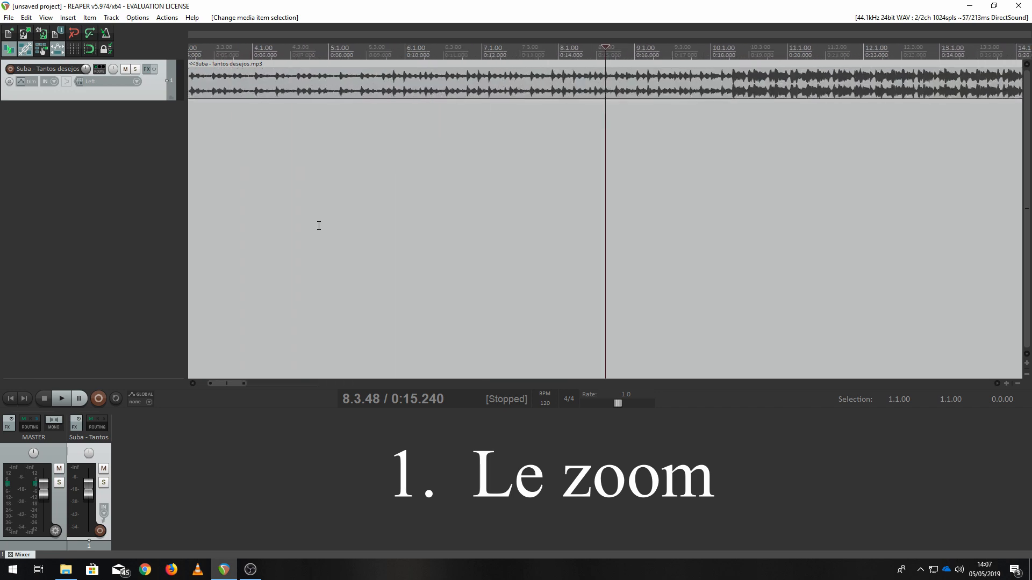
{"action": "scroll", "coordinate": [323, 226], "scroll_direction": "up", "scroll_amount": 6}
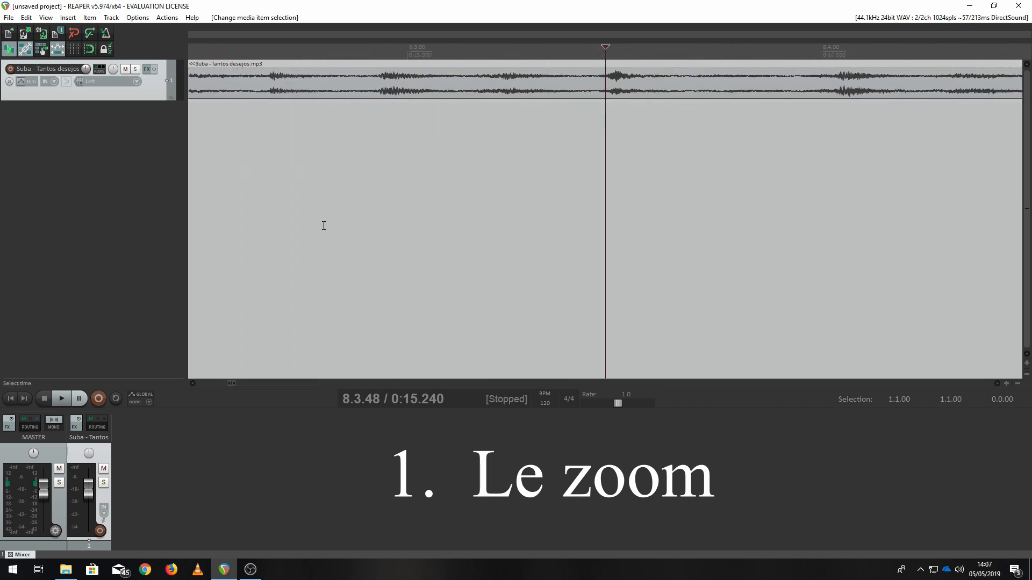
{"action": "scroll", "coordinate": [323, 226], "scroll_direction": "down", "scroll_amount": 20}
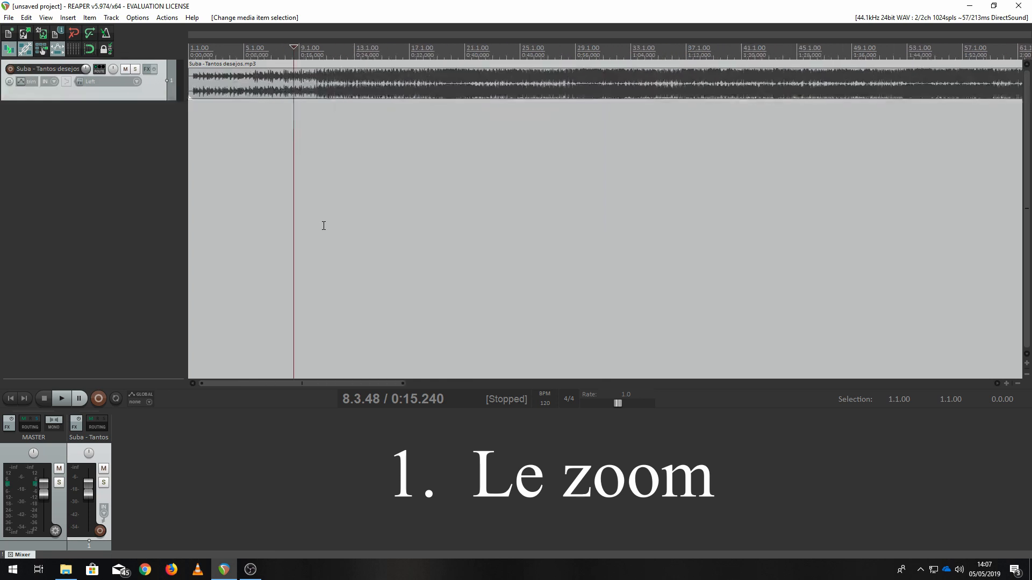
{"action": "scroll", "coordinate": [324, 225], "scroll_direction": "down", "scroll_amount": 4}
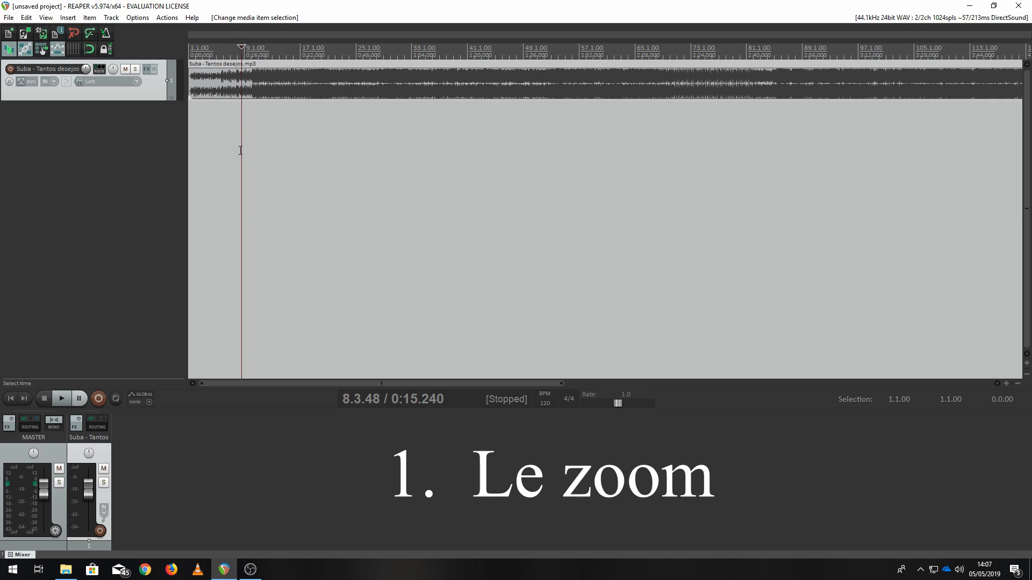
Step: Place the edit cursor at about 2:01 and about 2:06, examining the waveform up close and from afar around each position
{"action": "left_click", "coordinate": [610, 136]}
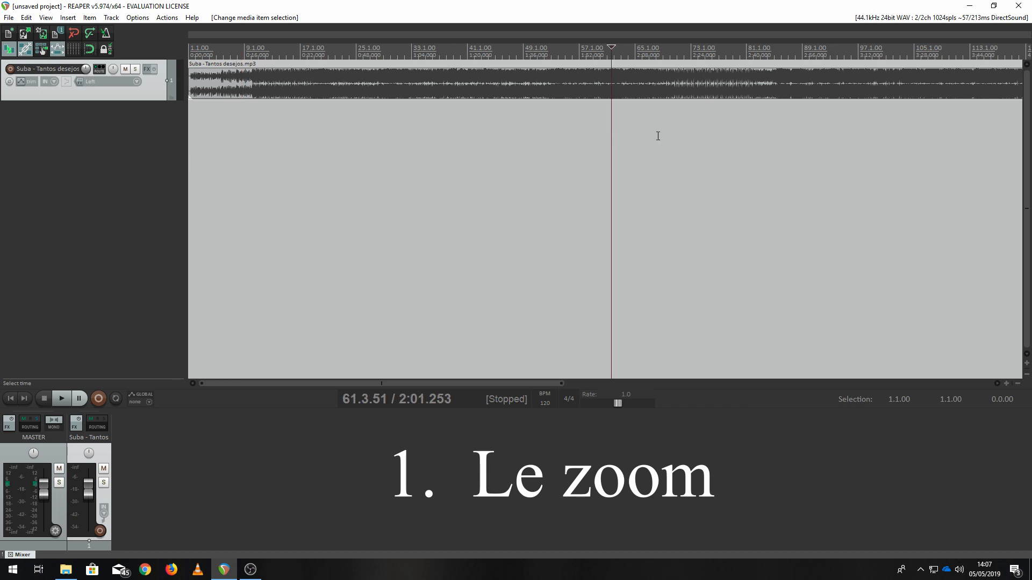
{"action": "scroll", "coordinate": [649, 171], "scroll_direction": "up", "scroll_amount": 10}
{"action": "scroll", "coordinate": [650, 171], "scroll_direction": "up", "scroll_amount": 8}
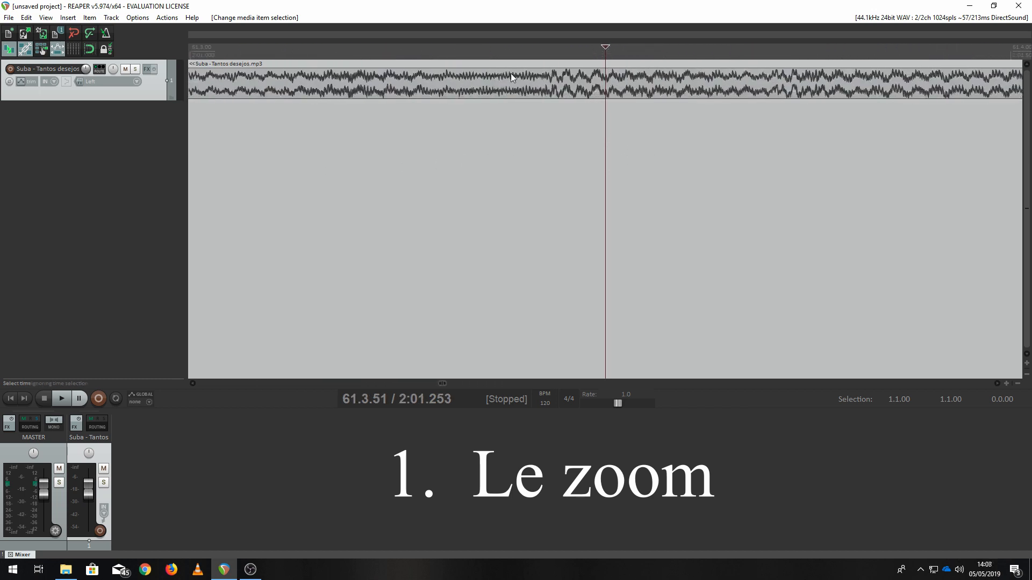
{"action": "scroll", "coordinate": [484, 141], "scroll_direction": "down", "scroll_amount": 10}
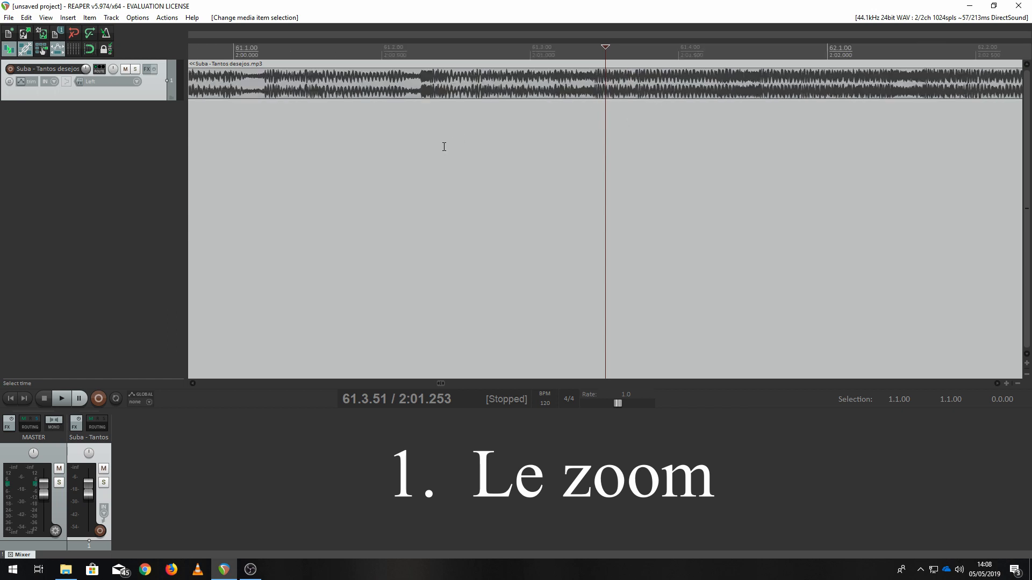
{"action": "left_click", "coordinate": [851, 156]}
{"action": "scroll", "coordinate": [753, 162], "scroll_direction": "up", "scroll_amount": 9}
{"action": "scroll", "coordinate": [575, 150], "scroll_direction": "down", "scroll_amount": 10}
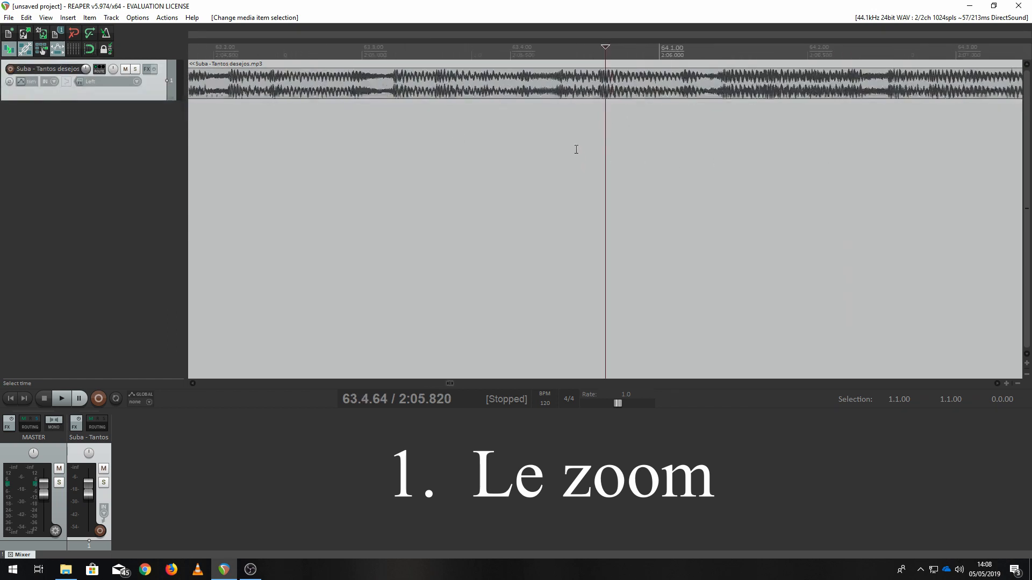
{"action": "scroll", "coordinate": [570, 97], "scroll_direction": "down", "scroll_amount": 4}
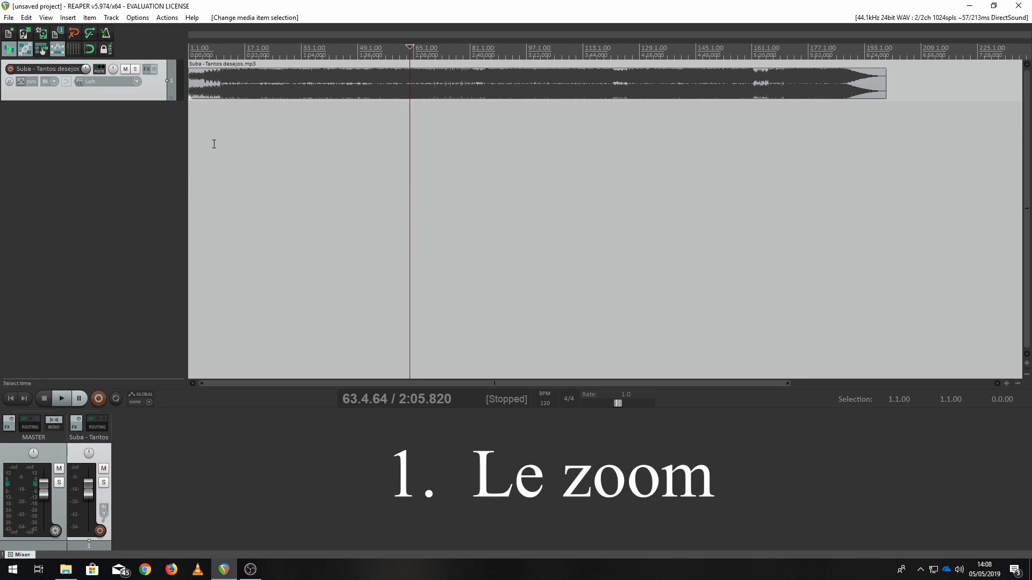
Step: Place the edit cursor at about 0:09 and zoom in on the opening of the track
{"action": "left_click", "coordinate": [205, 127]}
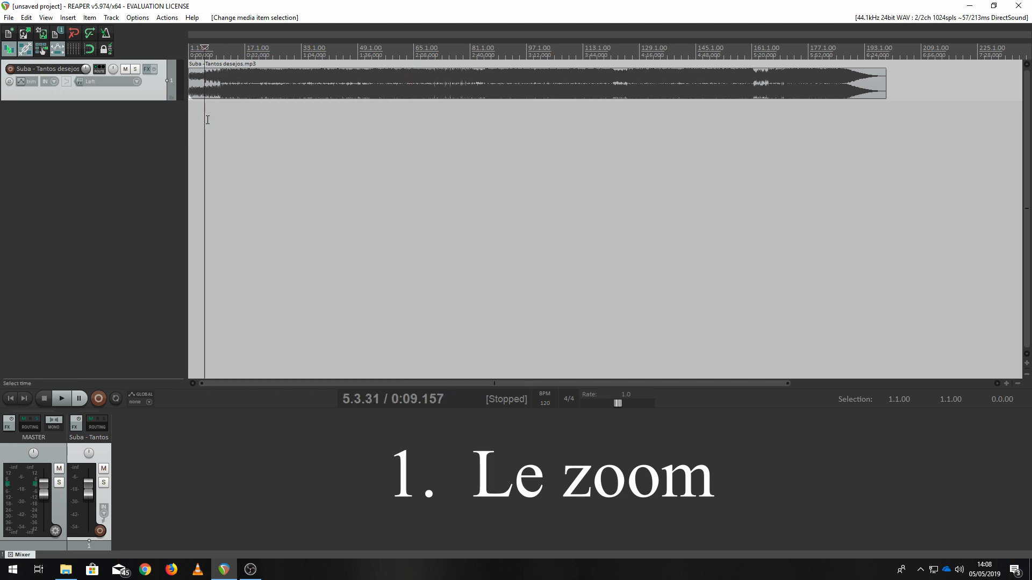
{"action": "scroll", "coordinate": [212, 128], "scroll_direction": "up", "scroll_amount": 6}
{"action": "scroll", "coordinate": [216, 129], "scroll_direction": "up", "scroll_amount": 3}
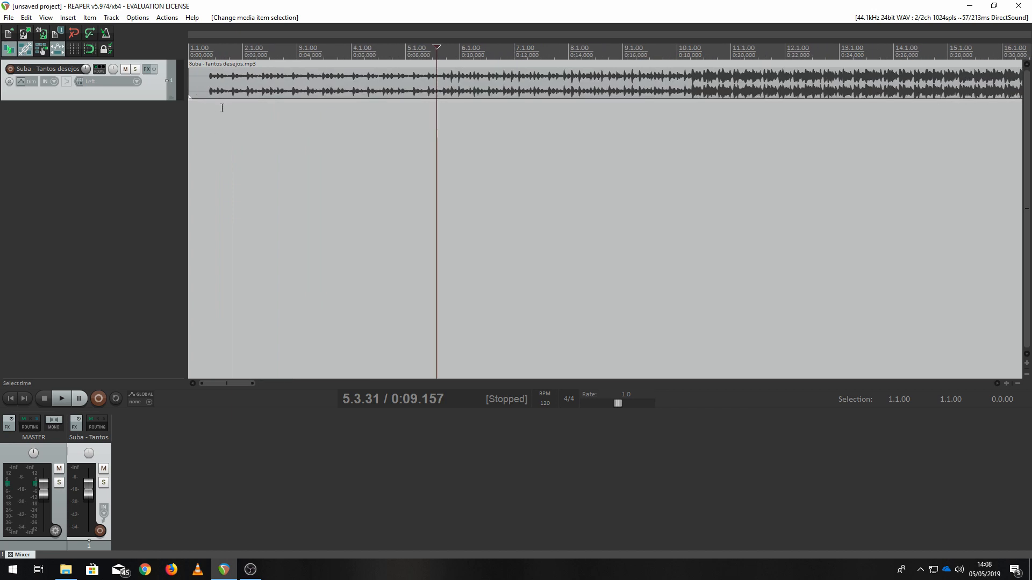
Step: Place the edit cursor just before the first sound, at about 0:00.3, and listen to the opening before stopping playback
{"action": "left_click", "coordinate": [212, 122]}
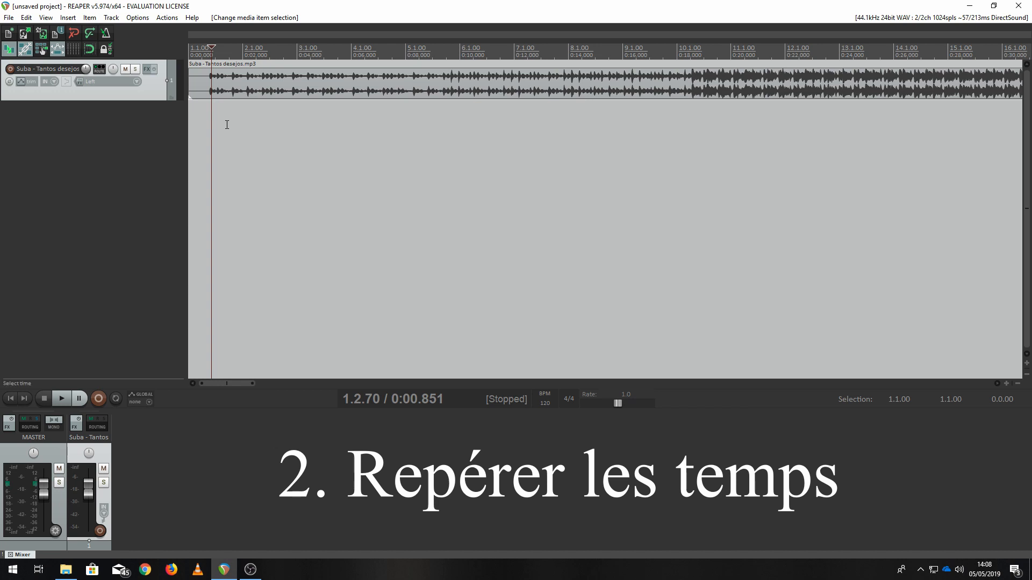
{"action": "left_click", "coordinate": [196, 129]}
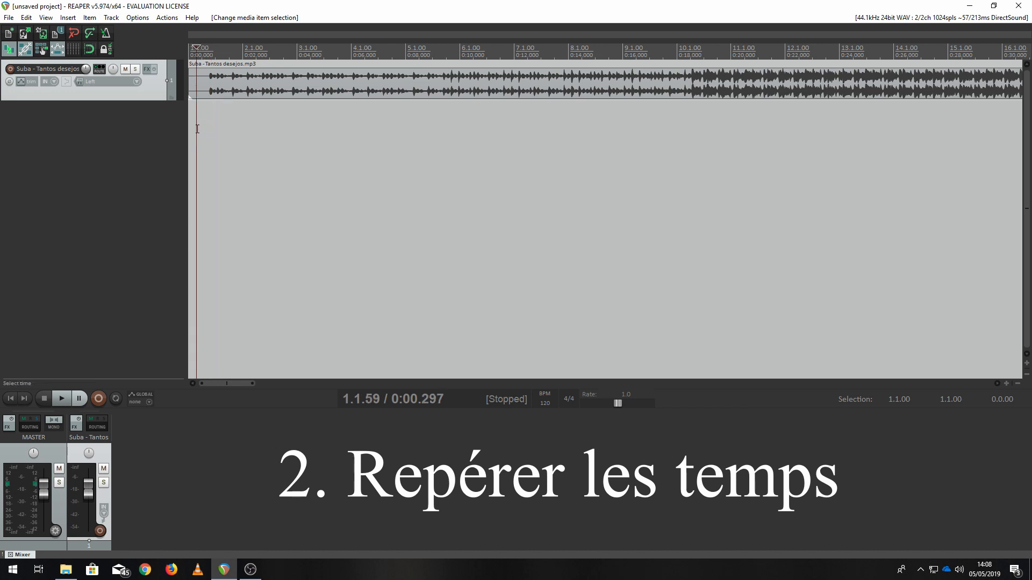
{"action": "left_click", "coordinate": [61, 398]}
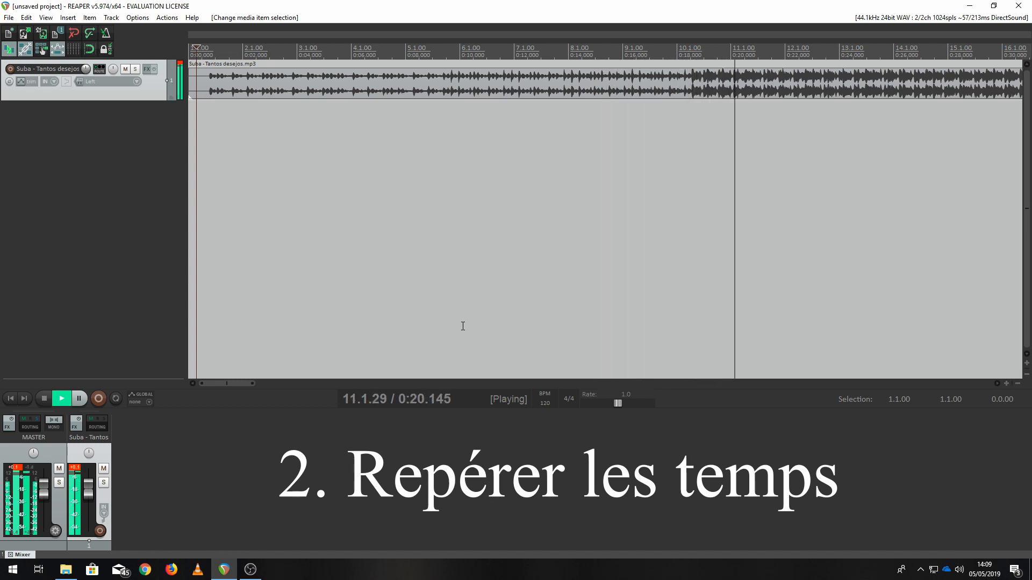
{"action": "left_click", "coordinate": [44, 400]}
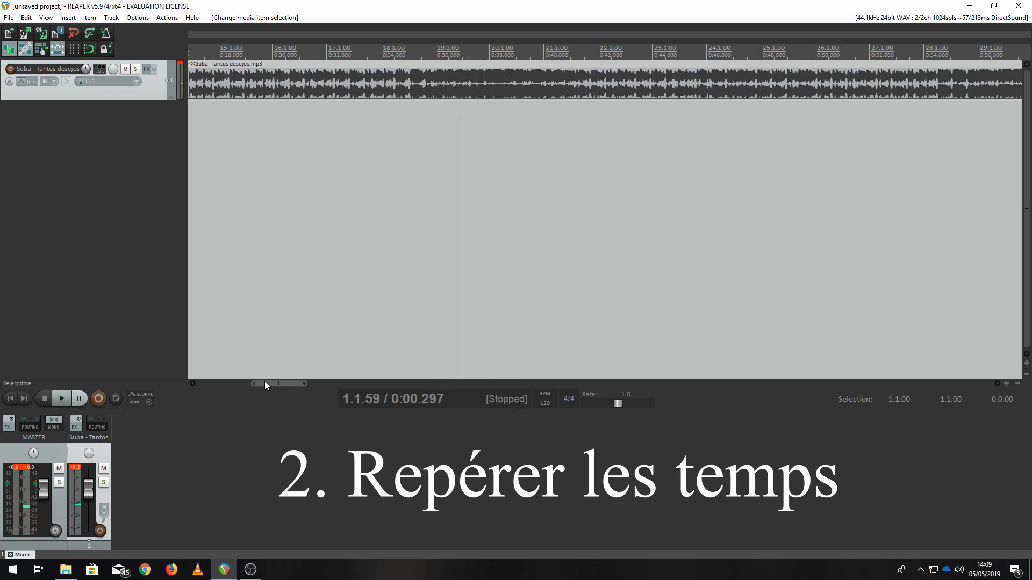
Step: Listen twice to the passage starting at about 0:15.1 to locate the beat where the louder section enters
{"action": "left_click_drag", "start_coordinate": [264, 384], "coordinate": [195, 378]}
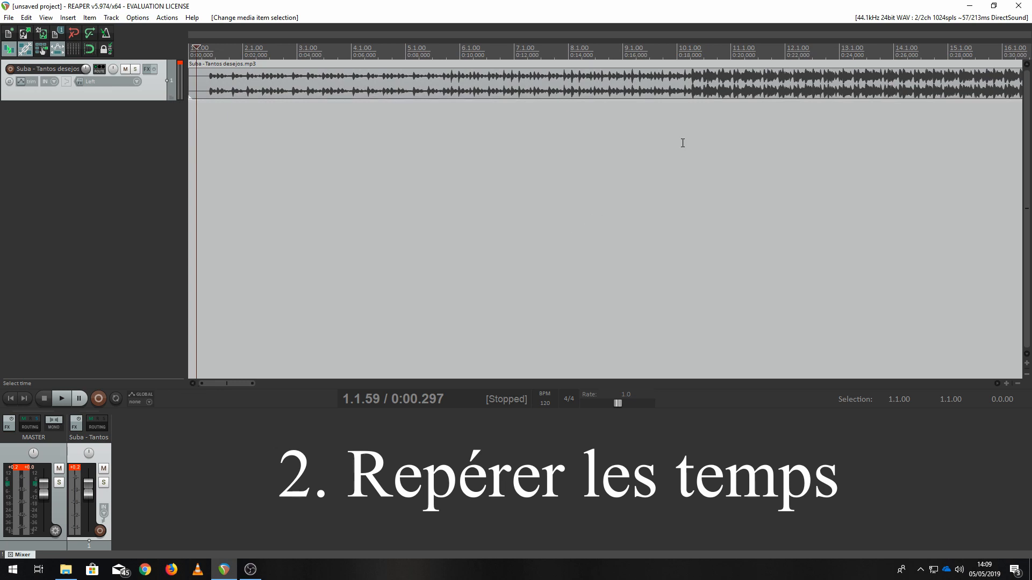
{"action": "left_click", "coordinate": [599, 127]}
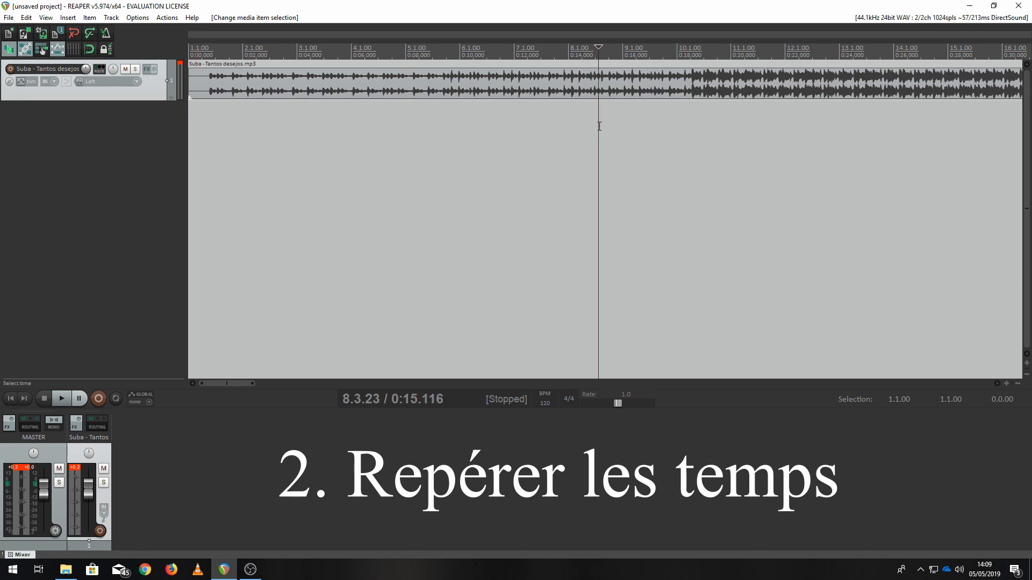
{"action": "left_click", "coordinate": [58, 399]}
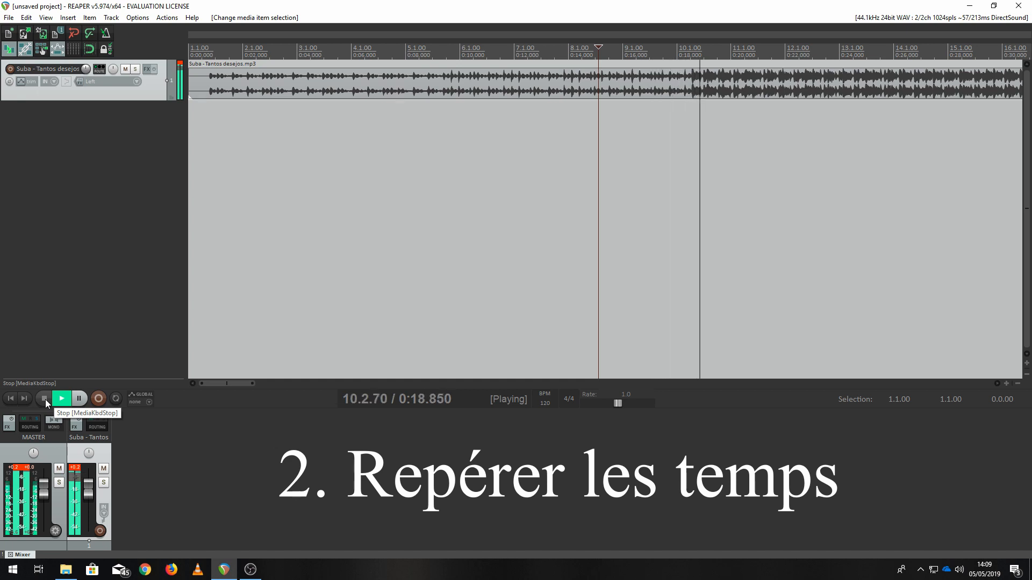
{"action": "left_click", "coordinate": [45, 398]}
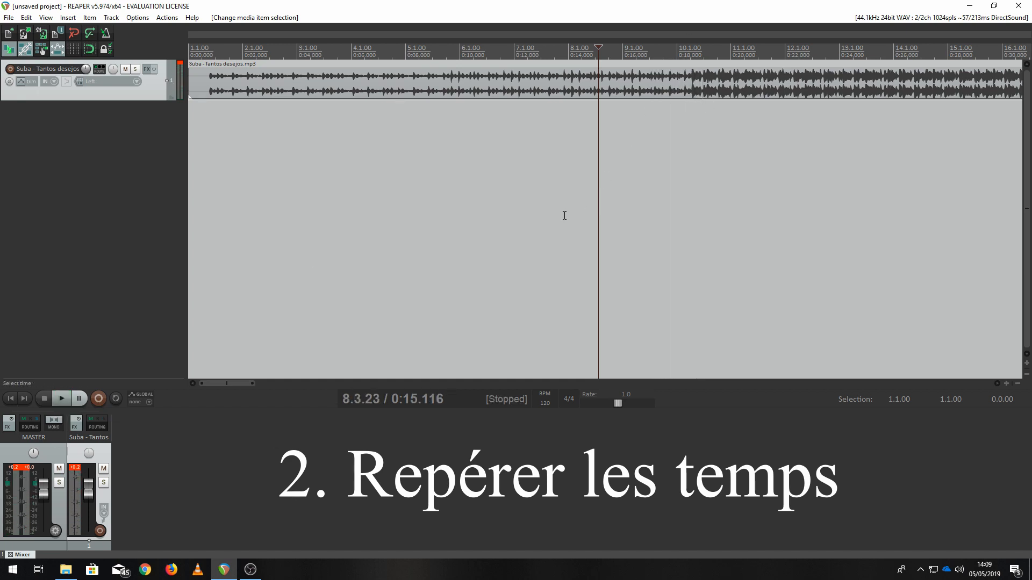
{"action": "left_click", "coordinate": [69, 399]}
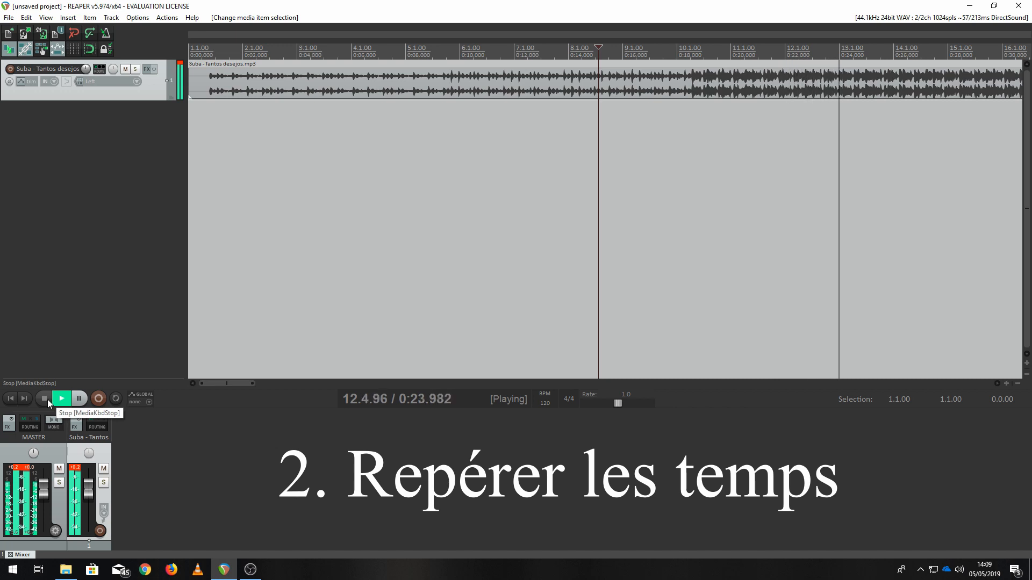
{"action": "left_click", "coordinate": [47, 399]}
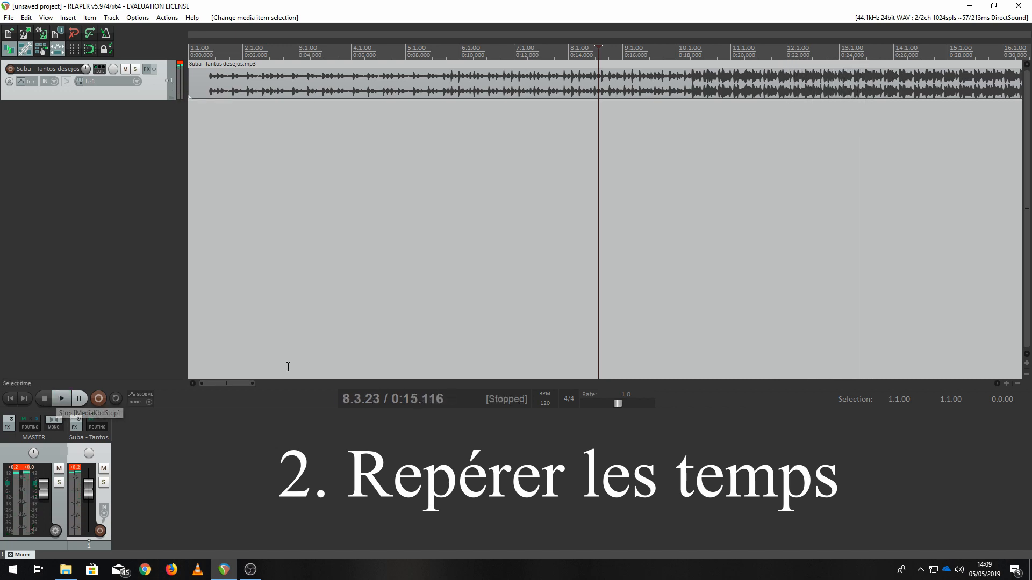
Step: Zoom in on the first beat of the louder section and place the edit cursor on its attack, at about 0:18.583
{"action": "left_click", "coordinate": [689, 79]}
{"action": "scroll", "coordinate": [692, 81], "scroll_direction": "up", "scroll_amount": 3}
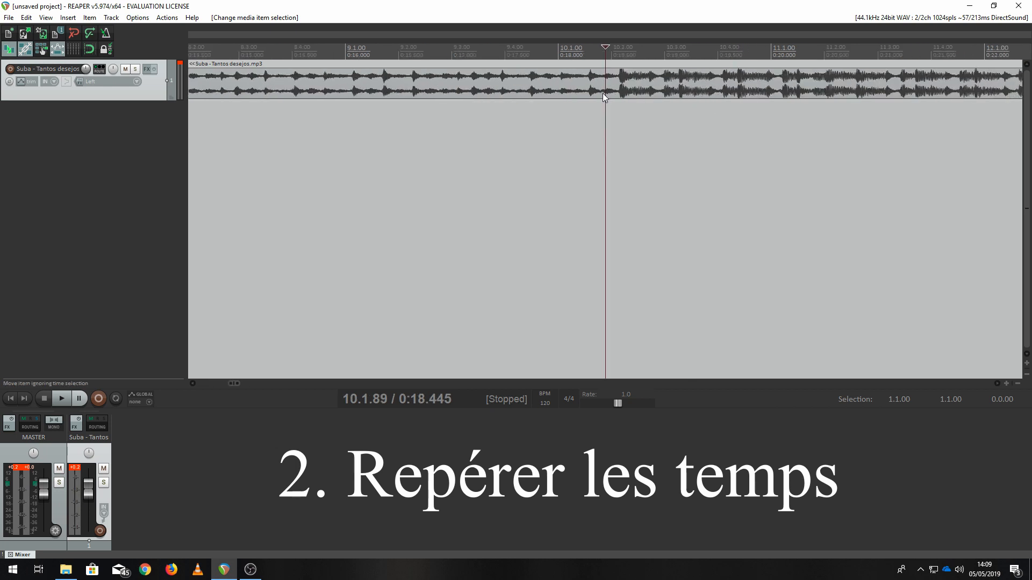
{"action": "scroll", "coordinate": [618, 89], "scroll_direction": "up", "scroll_amount": 6}
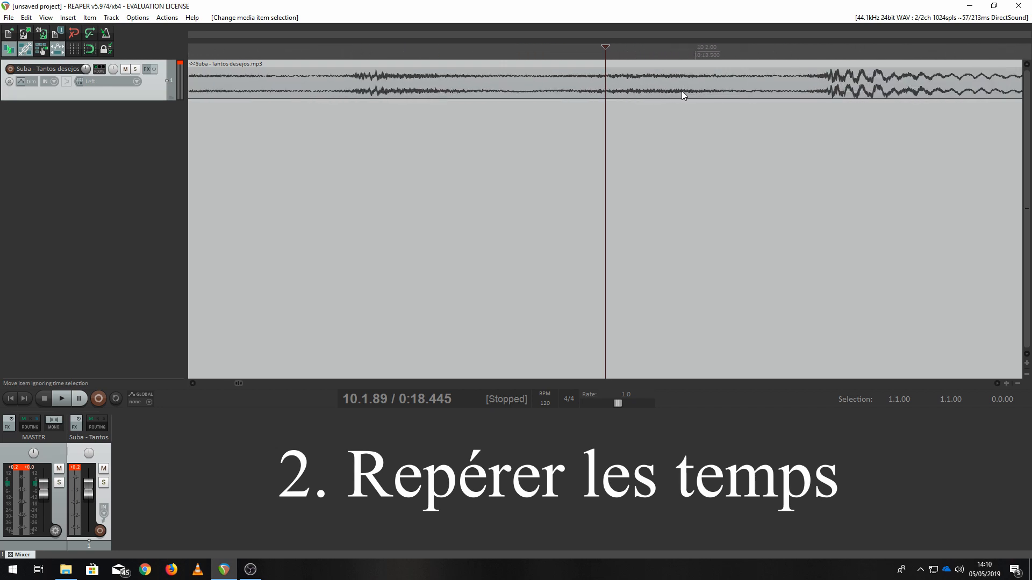
{"action": "left_click", "coordinate": [790, 53]}
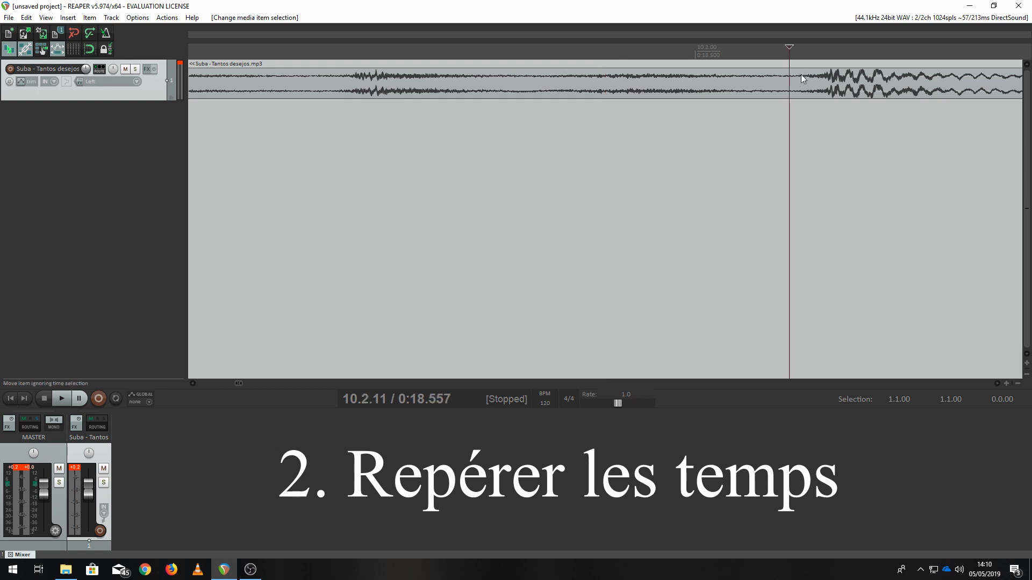
{"action": "left_click", "coordinate": [826, 52]}
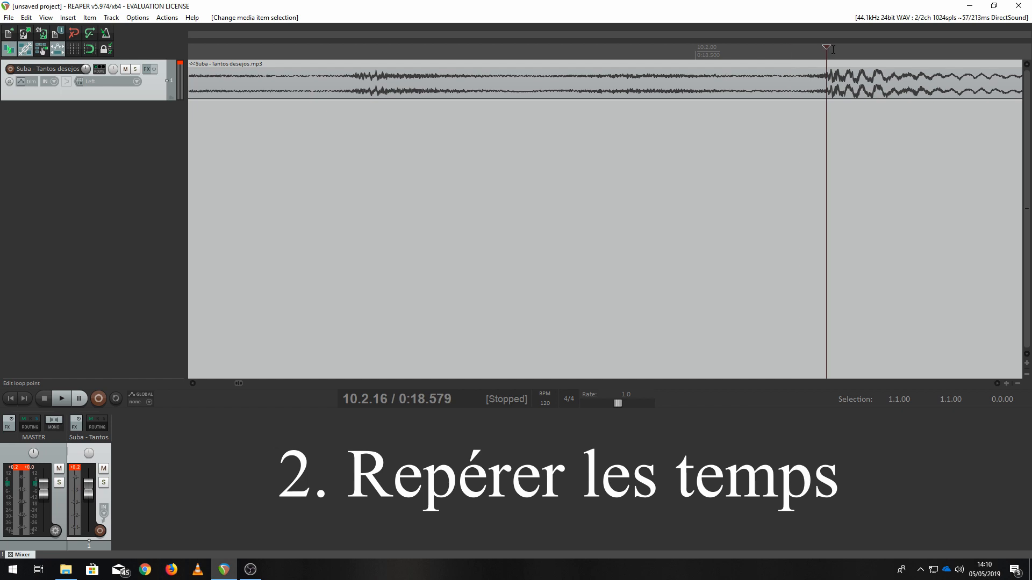
{"action": "left_click", "coordinate": [832, 52]}
{"action": "left_click", "coordinate": [828, 52]}
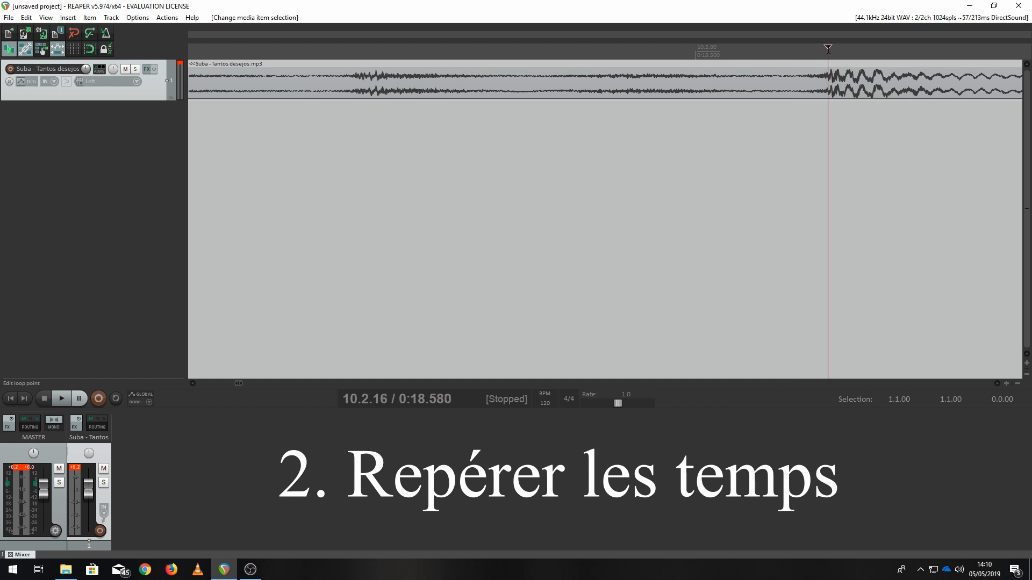
{"action": "left_click", "coordinate": [833, 47]}
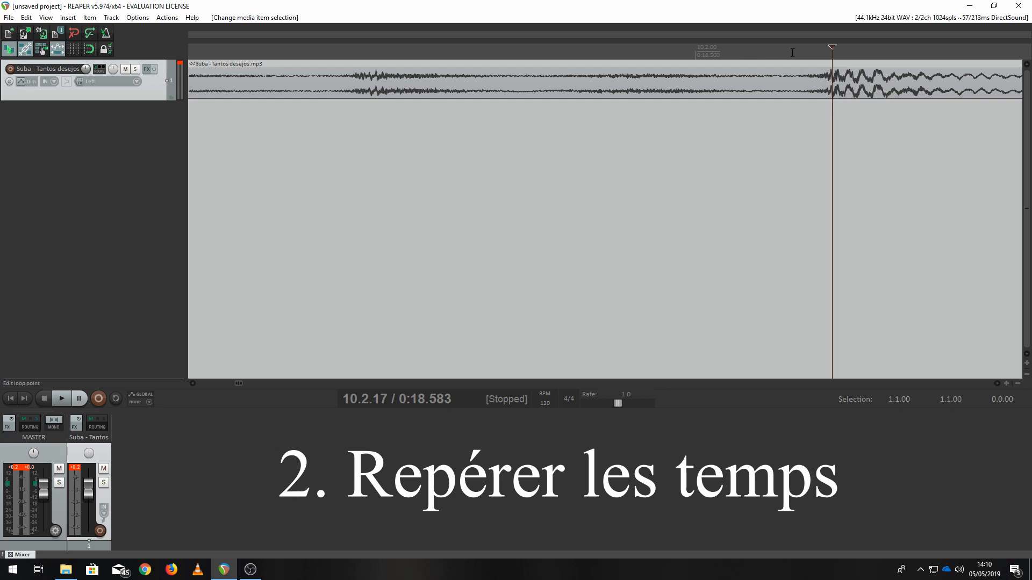
Step: Move the edit cursor slightly ahead of the beat's attack, to about 0:18.560
{"action": "left_click", "coordinate": [791, 51]}
{"action": "left_click", "coordinate": [798, 51]}
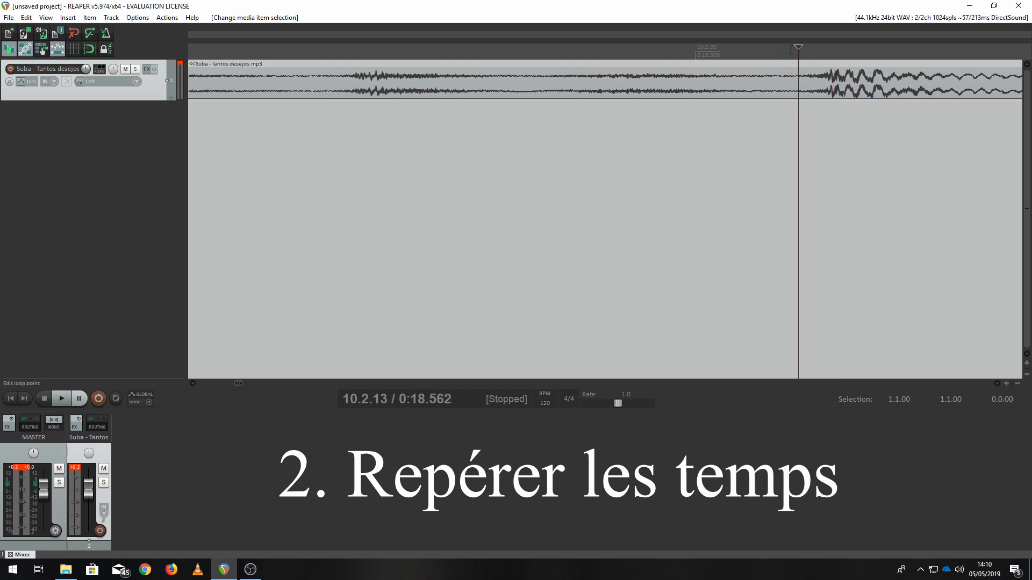
{"action": "left_click", "coordinate": [790, 51]}
{"action": "left_click", "coordinate": [794, 53]}
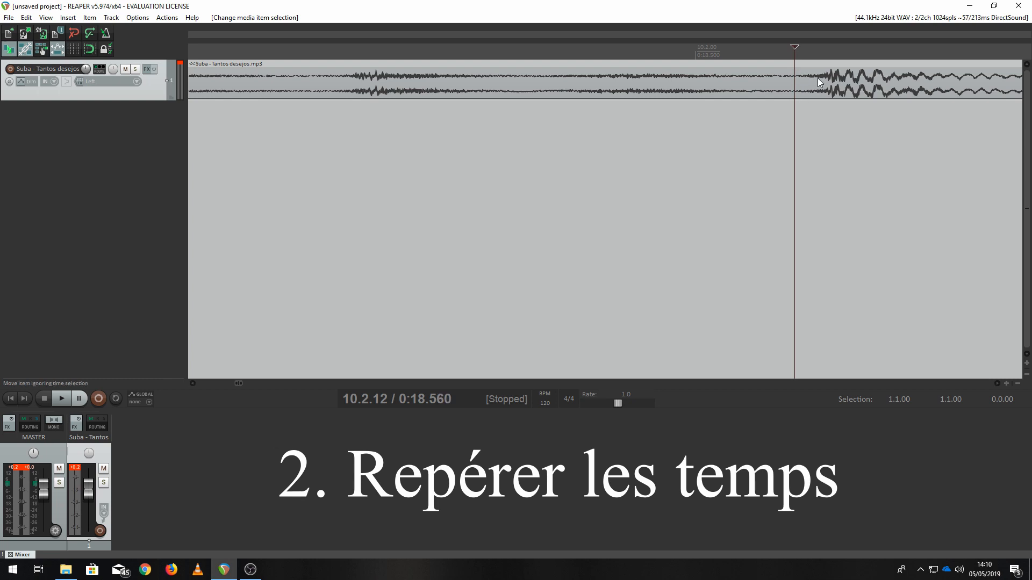
Step: Play the track briefly from the edit cursor just ahead of the beat's attack to check its placement, and stop playback
{"action": "left_click", "coordinate": [60, 399]}
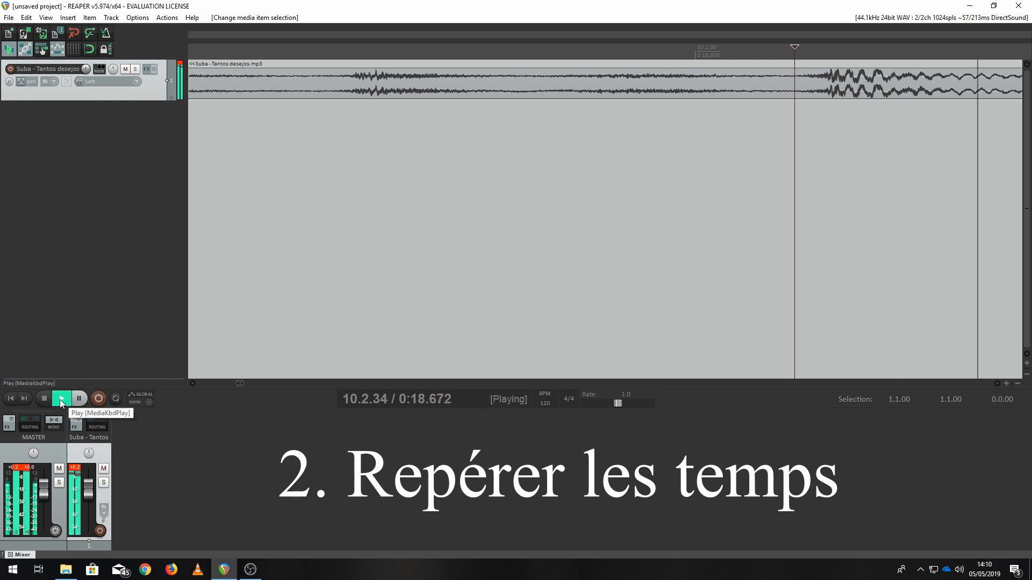
{"action": "left_click", "coordinate": [42, 398]}
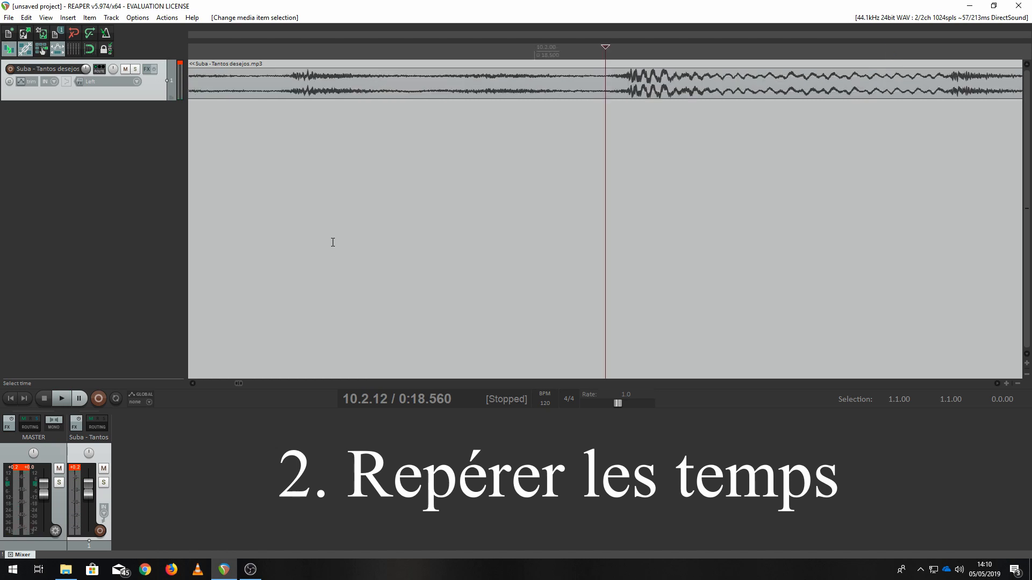
{"action": "scroll", "coordinate": [334, 239], "scroll_direction": "down", "scroll_amount": 3}
{"action": "scroll", "coordinate": [585, 165], "scroll_direction": "down", "scroll_amount": 2}
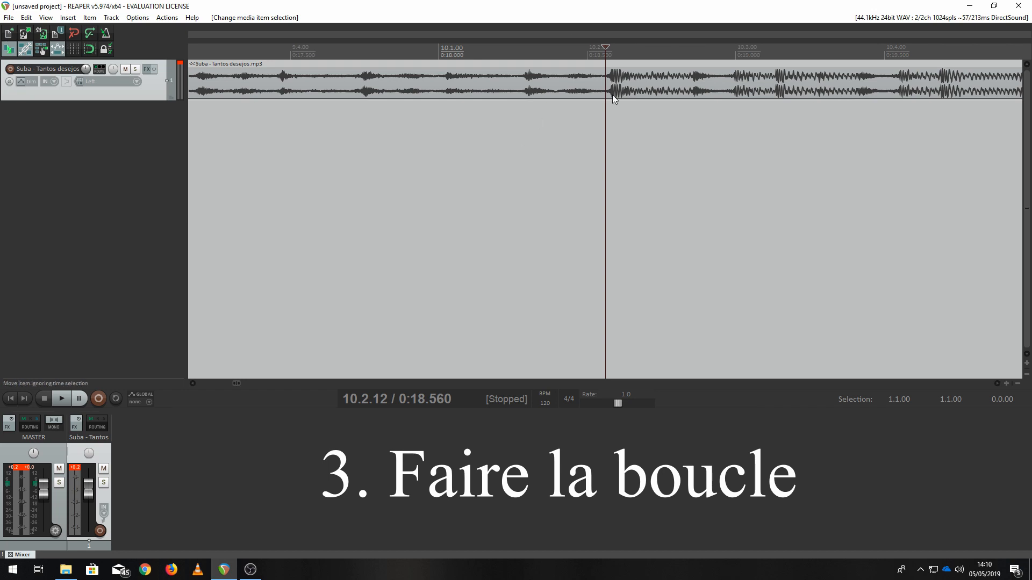
Step: Split the audio item at the edit cursor just before the first beat, at 0:18.560, and select each half in turn
{"action": "scroll", "coordinate": [620, 92], "scroll_direction": "up", "scroll_amount": 6}
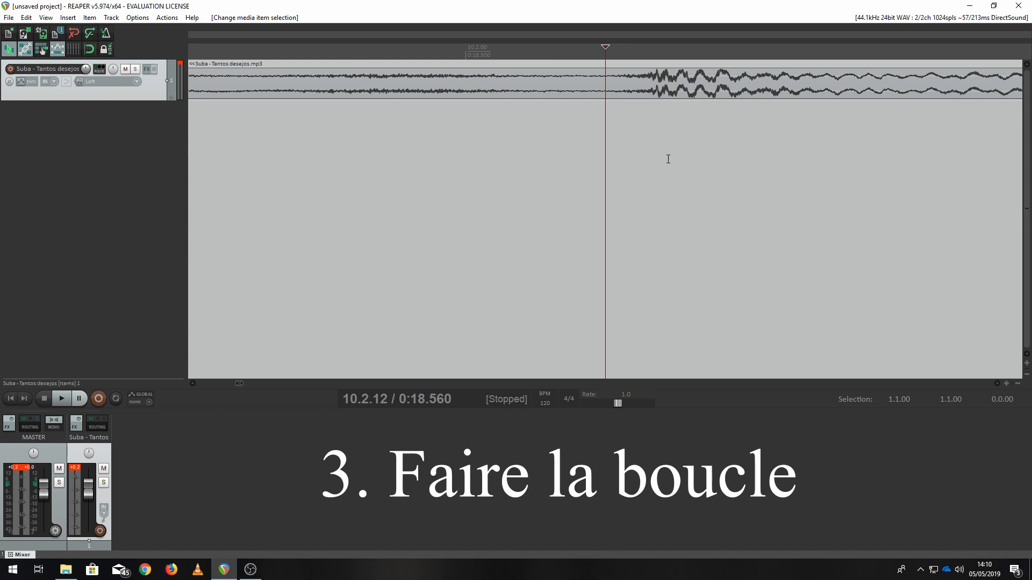
{"action": "key", "text": "s"}
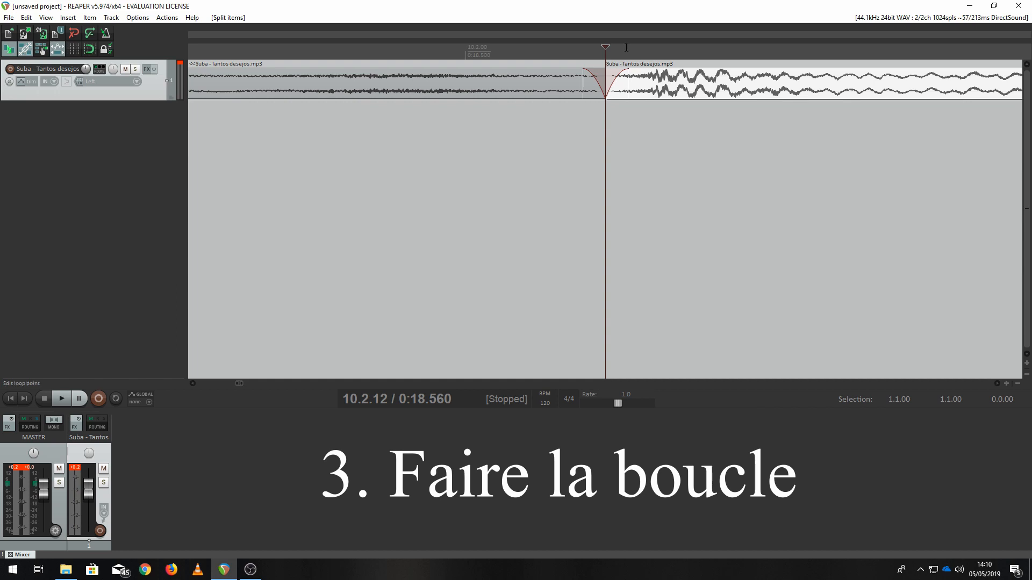
{"action": "left_click", "coordinate": [651, 87]}
{"action": "left_click", "coordinate": [516, 91]}
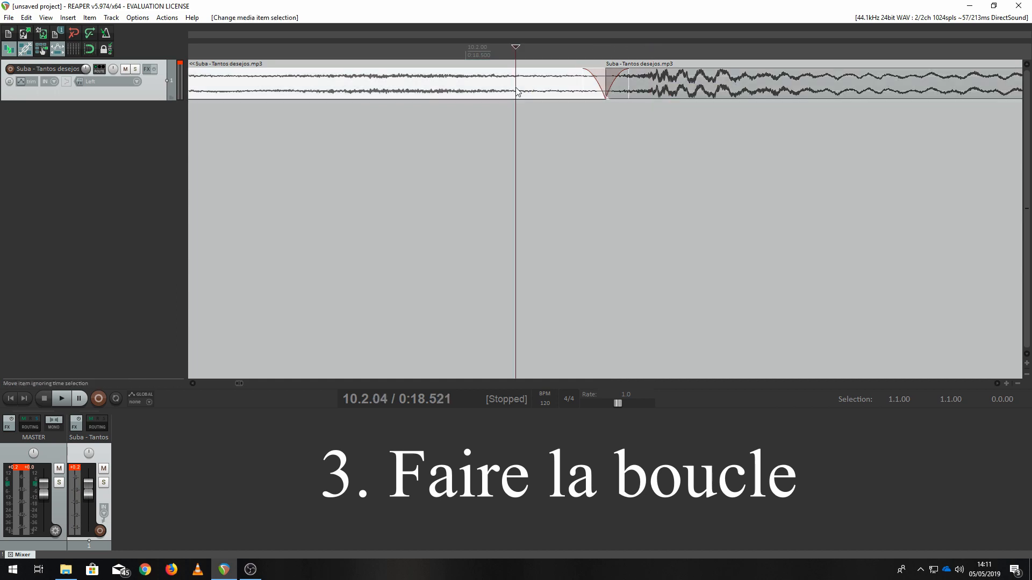
Step: Return the edit cursor to the split, at about 0:18.562, and listen to the following passage to find where the loop should end
{"action": "left_click", "coordinate": [609, 49]}
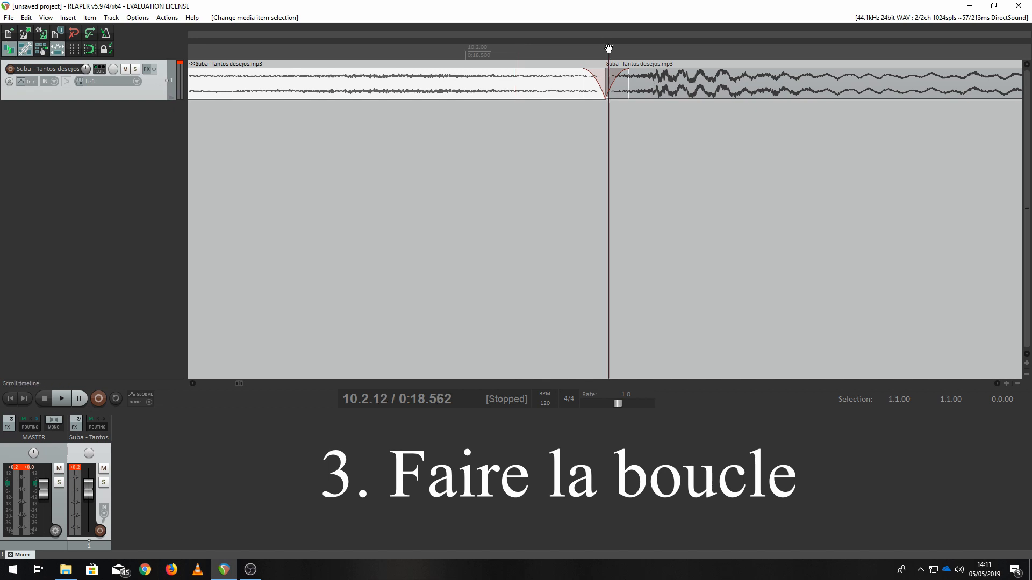
{"action": "scroll", "coordinate": [512, 168], "scroll_direction": "down", "scroll_amount": 6}
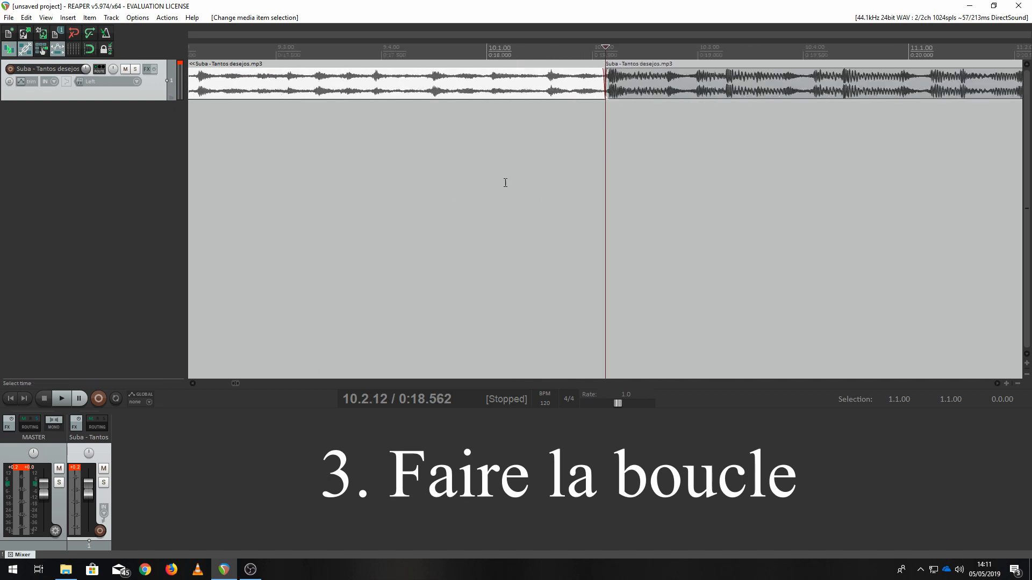
{"action": "scroll", "coordinate": [505, 183], "scroll_direction": "down", "scroll_amount": 4}
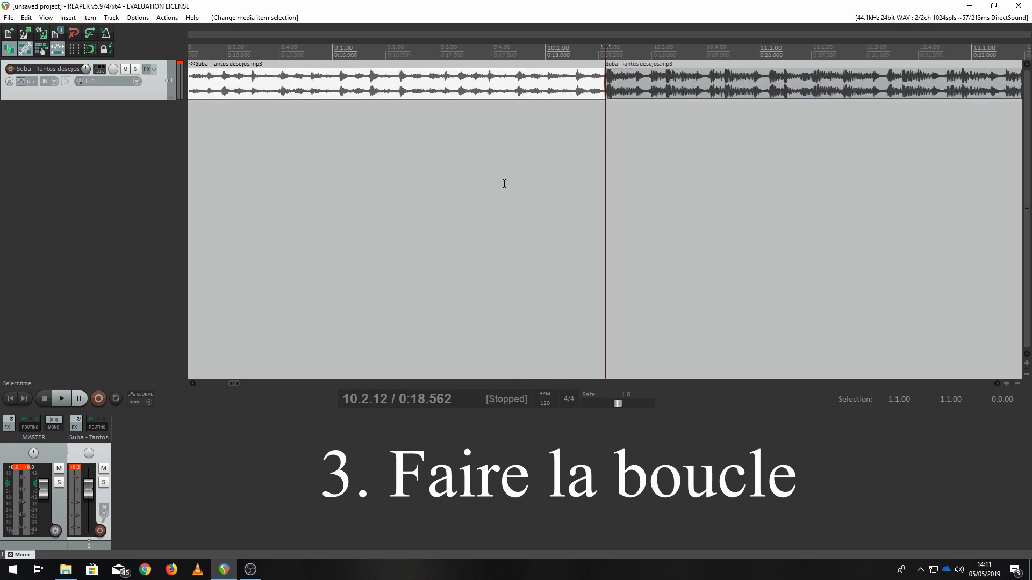
{"action": "left_click", "coordinate": [62, 399]}
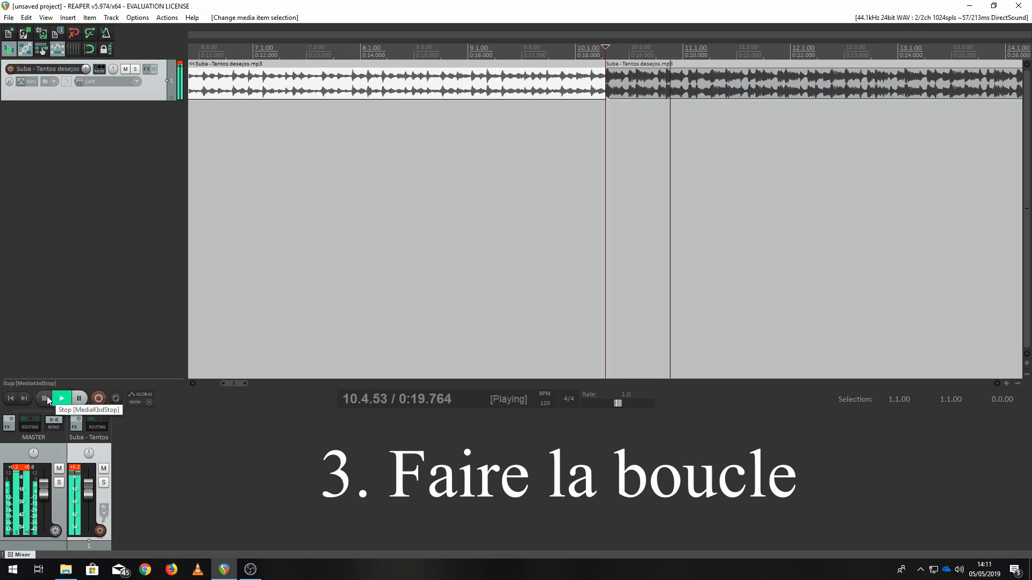
{"action": "left_click", "coordinate": [44, 399]}
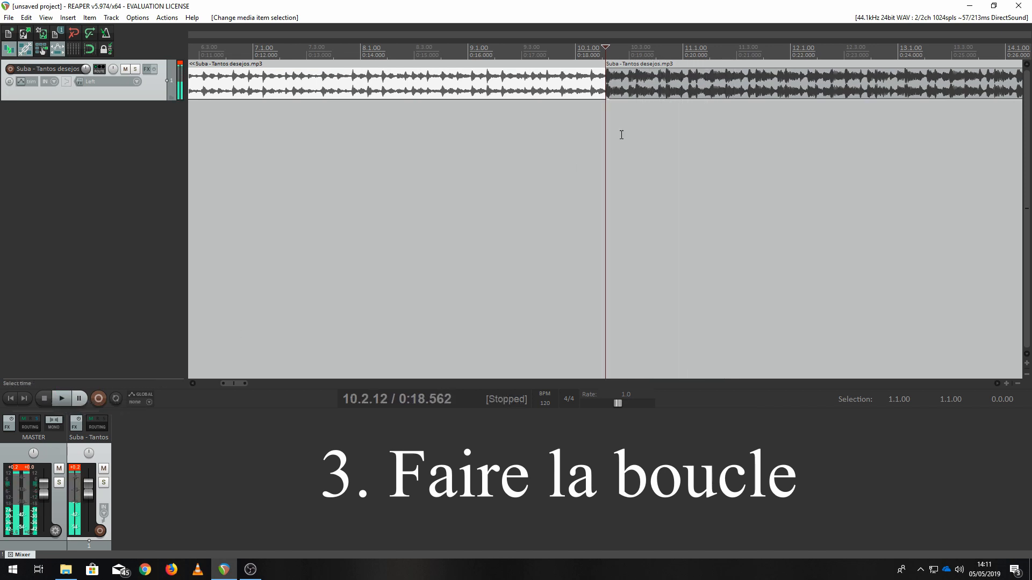
Step: Listen closely to the passage before the loop's end beat and place the edit cursor just ahead of that beat, at about 0:20.793
{"action": "left_click", "coordinate": [722, 56]}
{"action": "scroll", "coordinate": [728, 75], "scroll_direction": "up", "scroll_amount": 6}
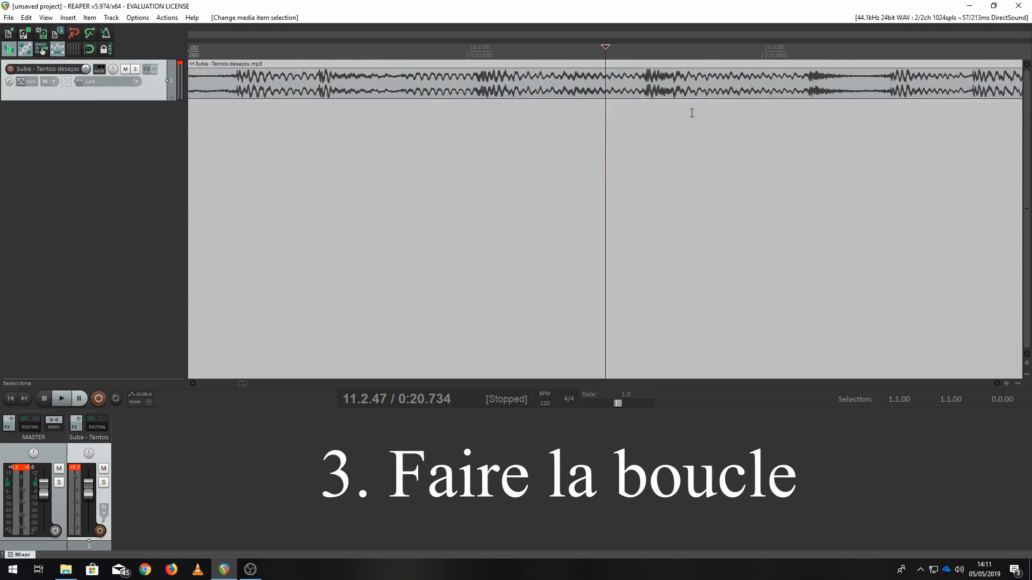
{"action": "left_click", "coordinate": [425, 52]}
{"action": "left_click", "coordinate": [61, 398]}
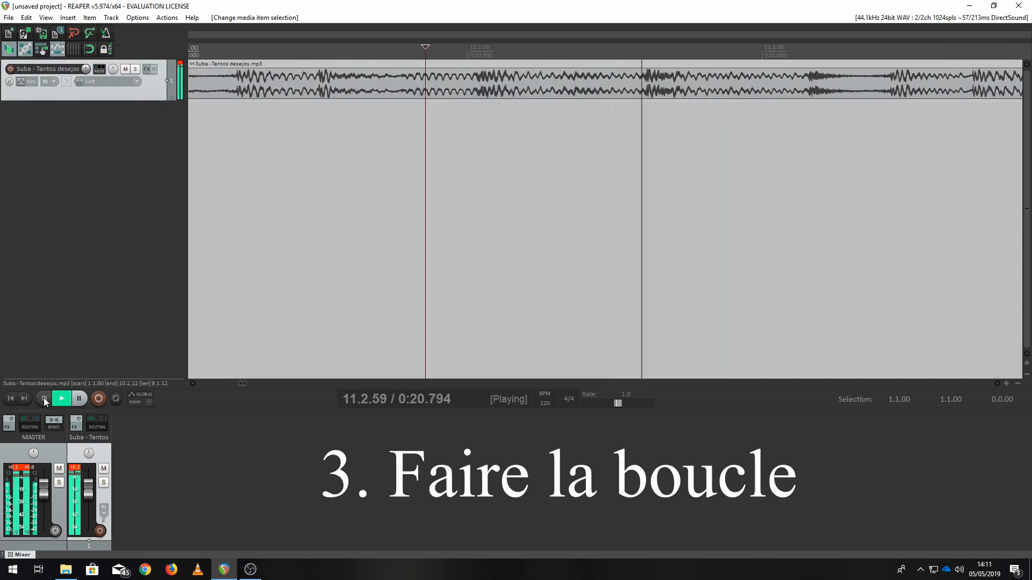
{"action": "left_click", "coordinate": [44, 399]}
{"action": "left_click", "coordinate": [640, 49]}
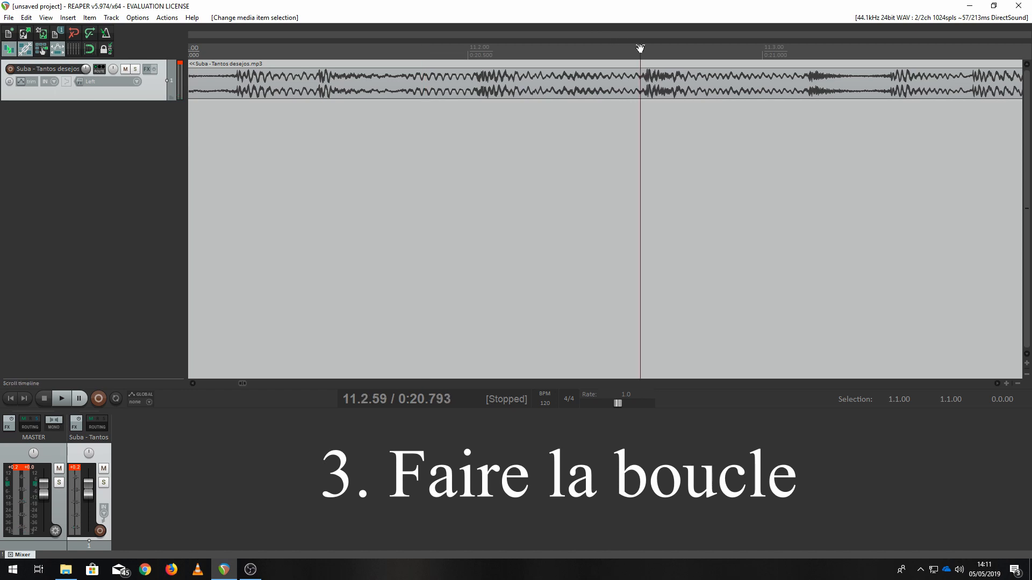
Step: Fine-tune the edit cursor's position on the waveform just before the end beat's attack, to about 0:20.791
{"action": "scroll", "coordinate": [650, 93], "scroll_direction": "up", "scroll_amount": 5}
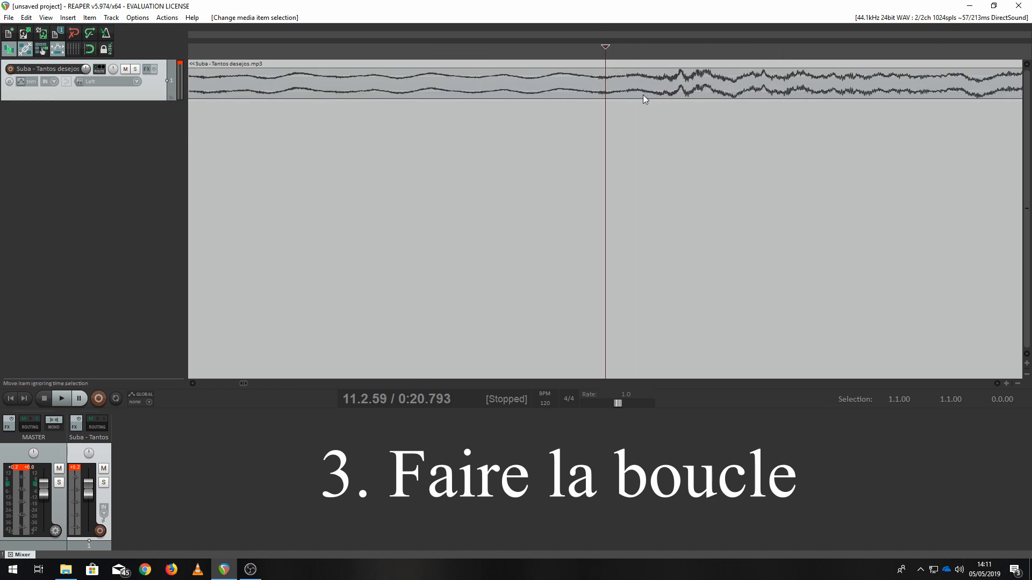
{"action": "scroll", "coordinate": [643, 94], "scroll_direction": "down", "scroll_amount": 4}
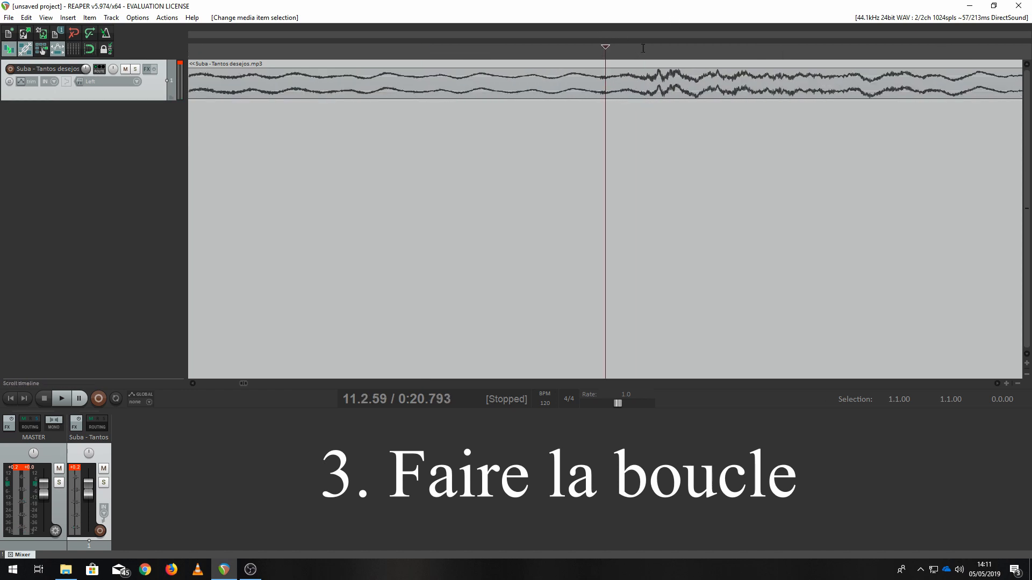
{"action": "left_click", "coordinate": [596, 48]}
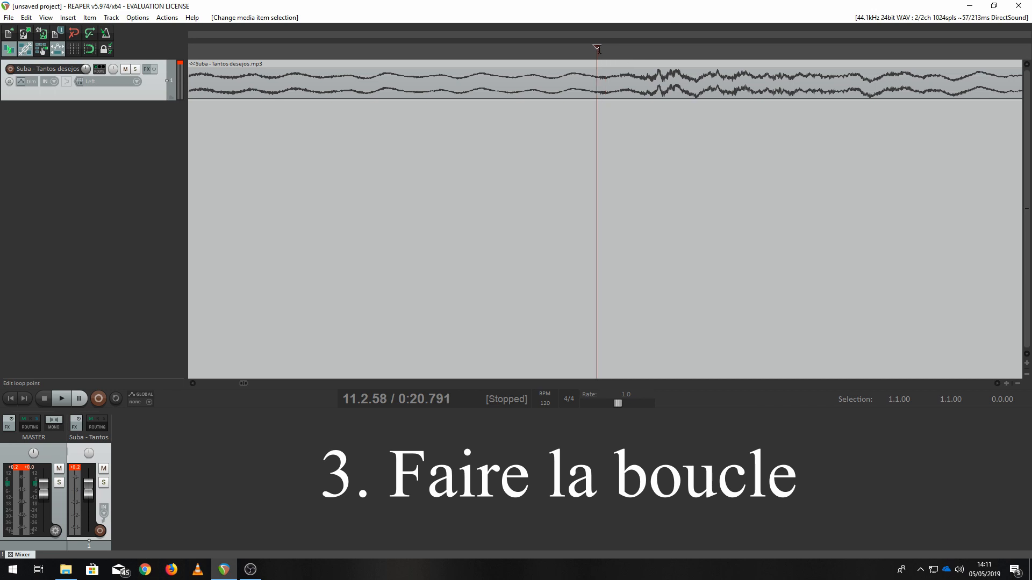
{"action": "left_click", "coordinate": [600, 47]}
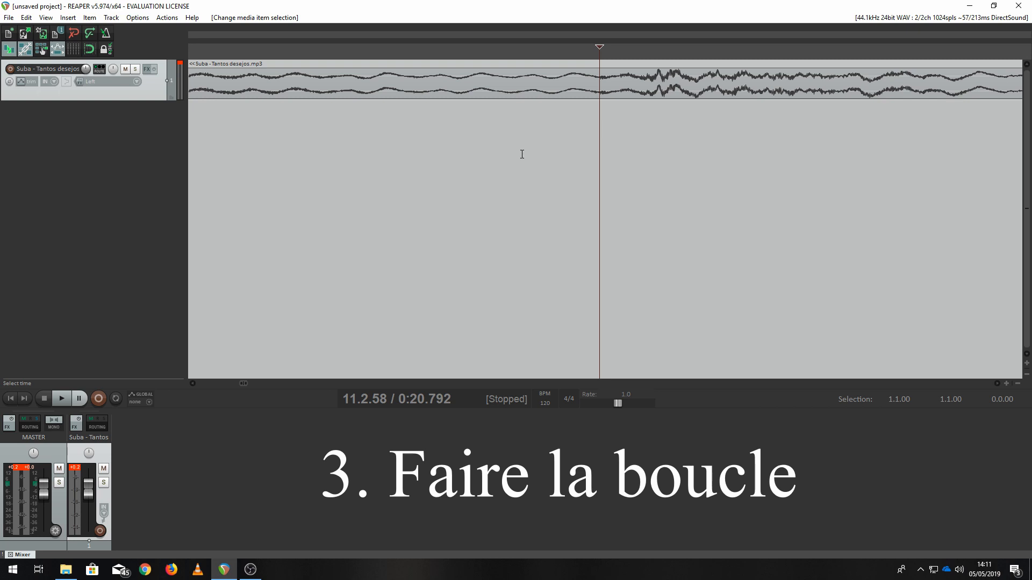
{"action": "left_click", "coordinate": [593, 86]}
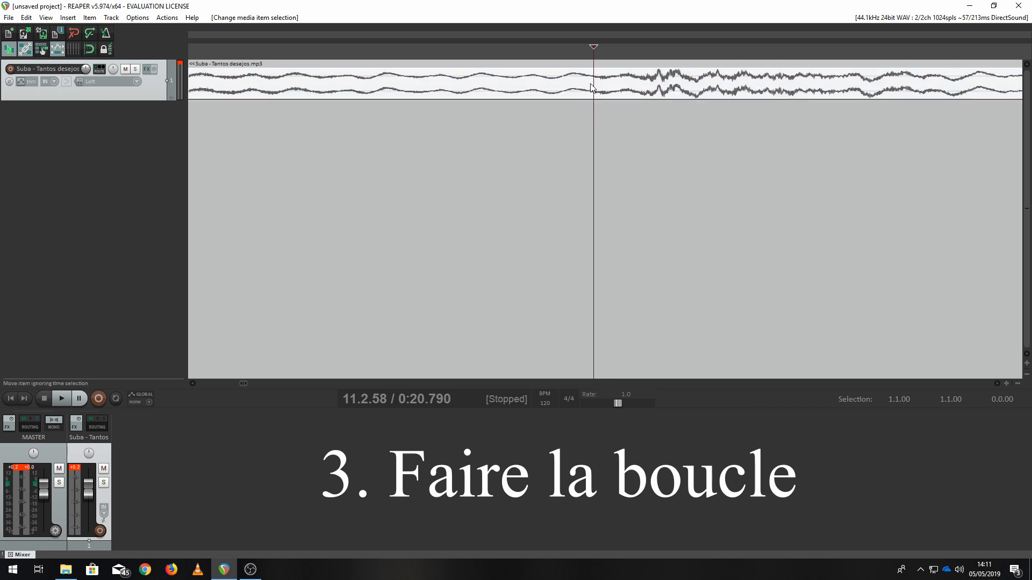
{"action": "left_click_drag", "start_coordinate": [594, 46], "coordinate": [600, 46]}
{"action": "left_click", "coordinate": [556, 94]}
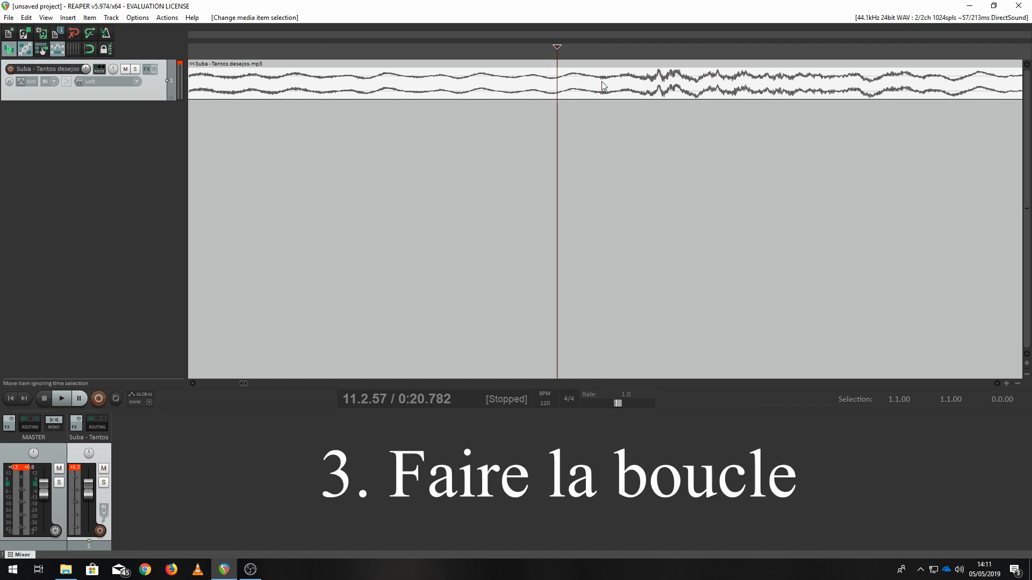
{"action": "left_click_drag", "start_coordinate": [601, 82], "coordinate": [599, 84]}
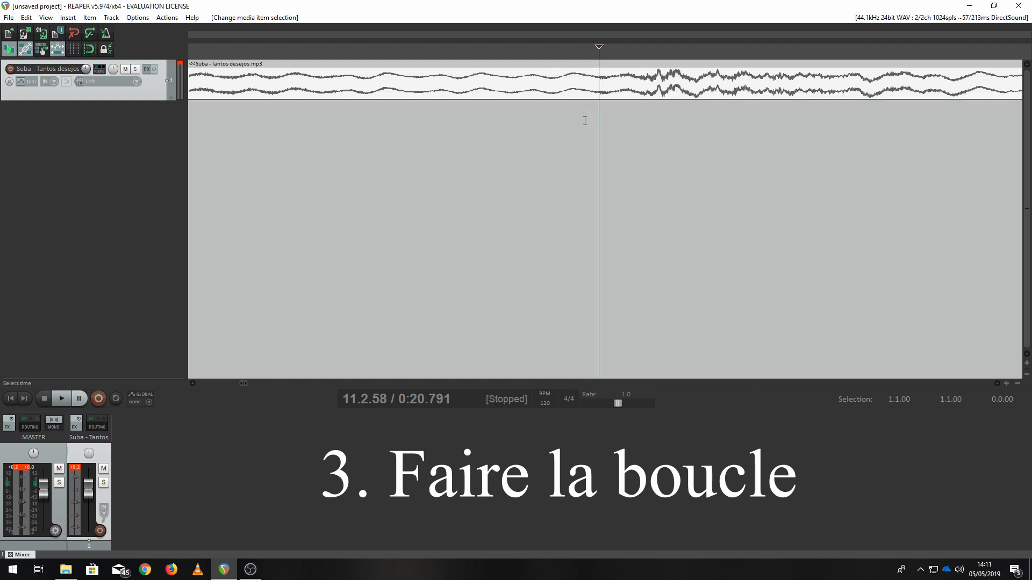
Step: Split the item at the loop's end point, and select the middle and last pieces in turn to check the cuts
{"action": "key", "text": "s"}
{"action": "left_click", "coordinate": [553, 156]}
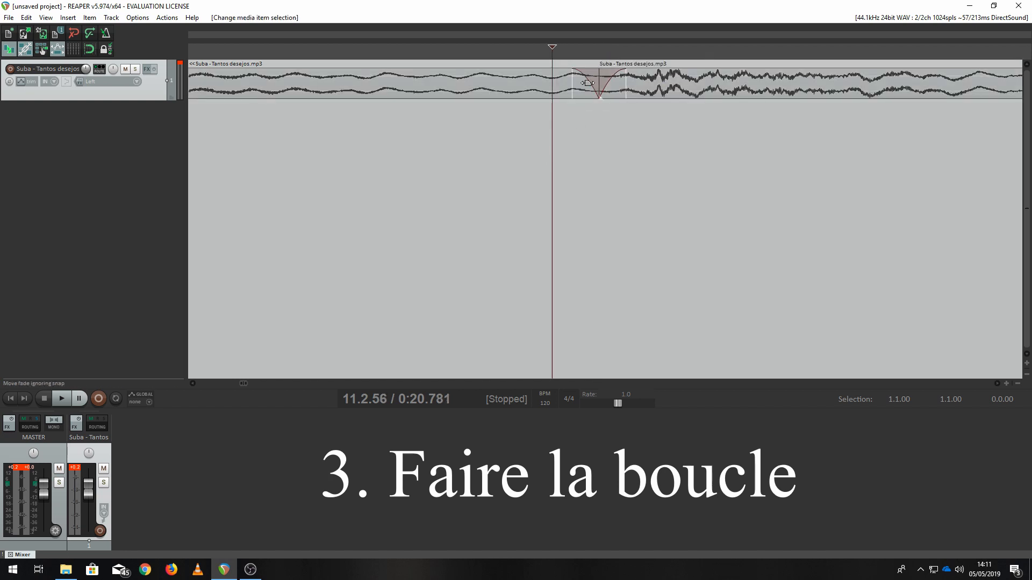
{"action": "scroll", "coordinate": [574, 115], "scroll_direction": "down", "scroll_amount": 5}
{"action": "scroll", "coordinate": [537, 119], "scroll_direction": "down", "scroll_amount": 3}
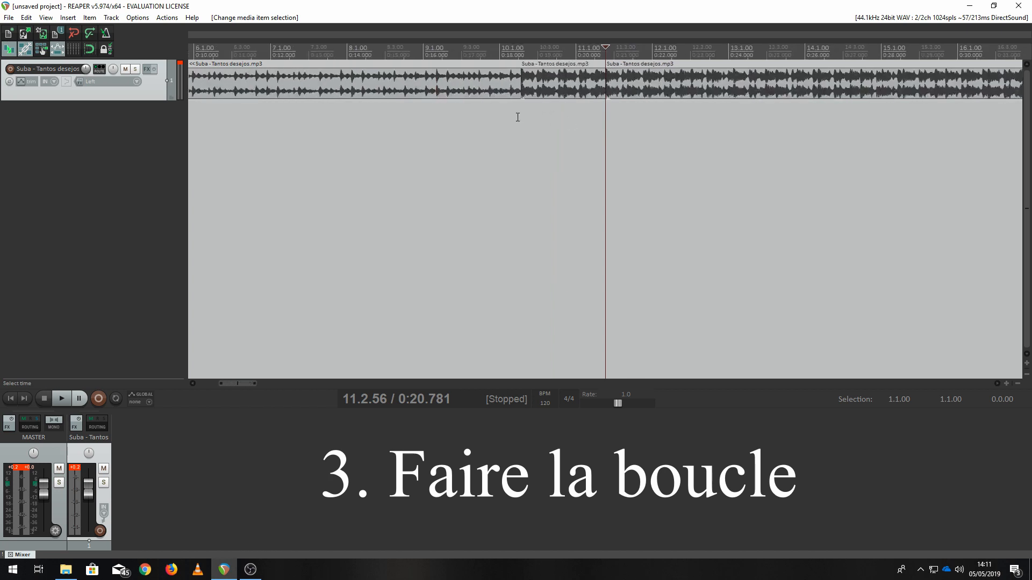
{"action": "left_click", "coordinate": [557, 84]}
{"action": "left_click", "coordinate": [687, 83]}
Step: Delete the pieces before and after the loop, keeping only the middle segment on the track
{"action": "left_click", "coordinate": [446, 84]}
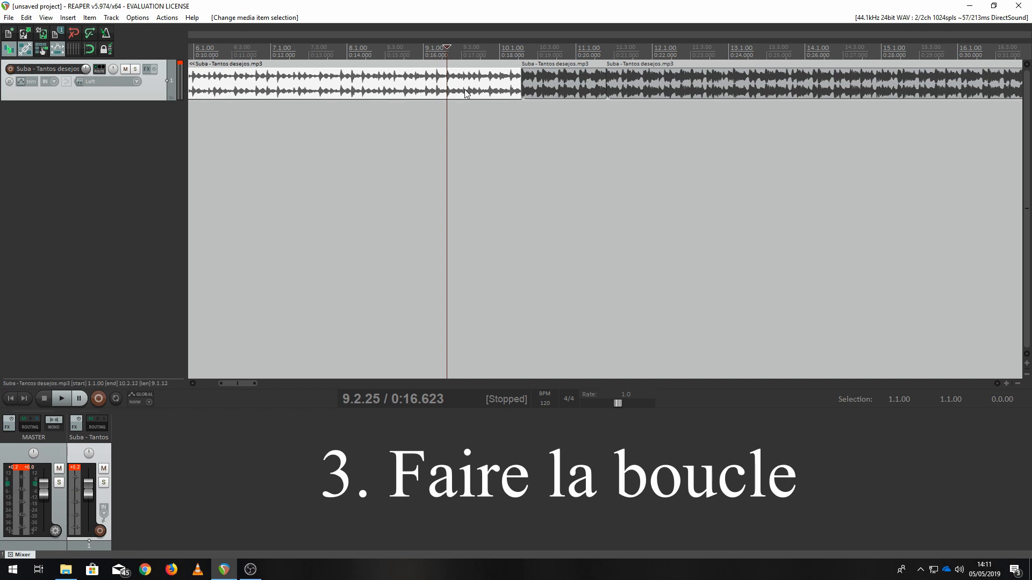
{"action": "key", "text": "Delete"}
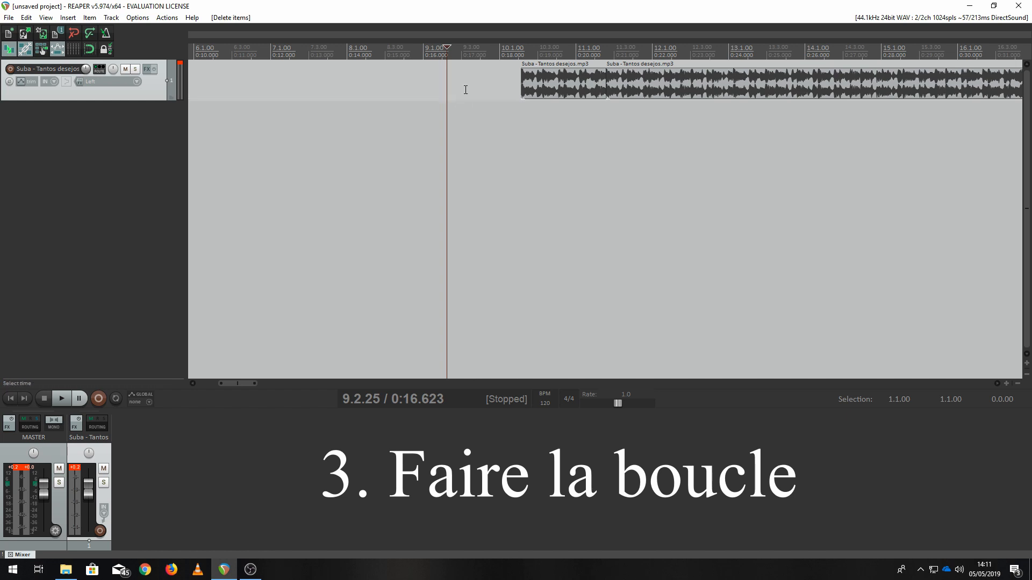
{"action": "left_click", "coordinate": [669, 89]}
{"action": "key", "text": "Delete"}
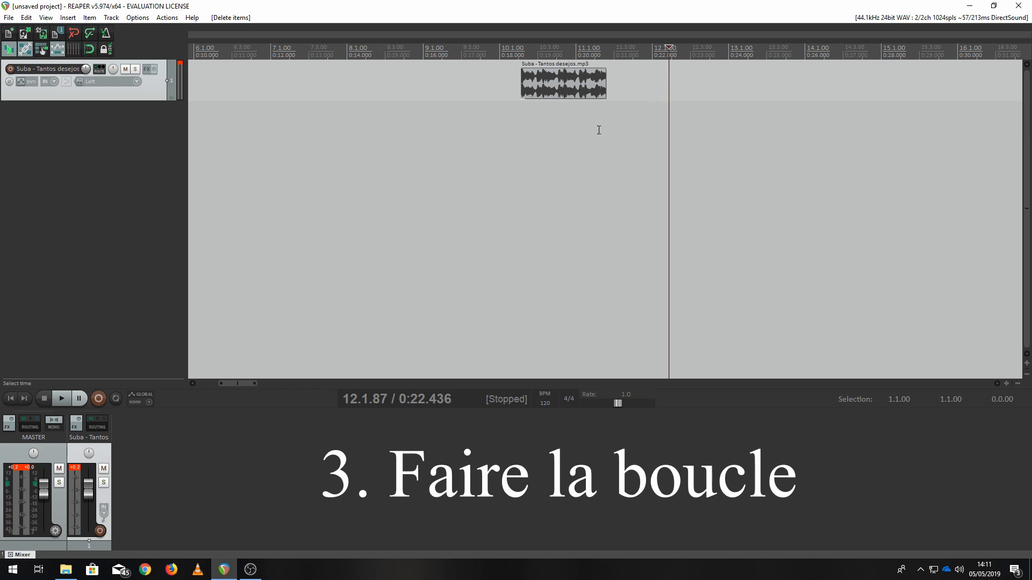
Step: Play the isolated loop segment from just before its start, at about 0:18.402, and stop playback
{"action": "left_click", "coordinate": [514, 49]}
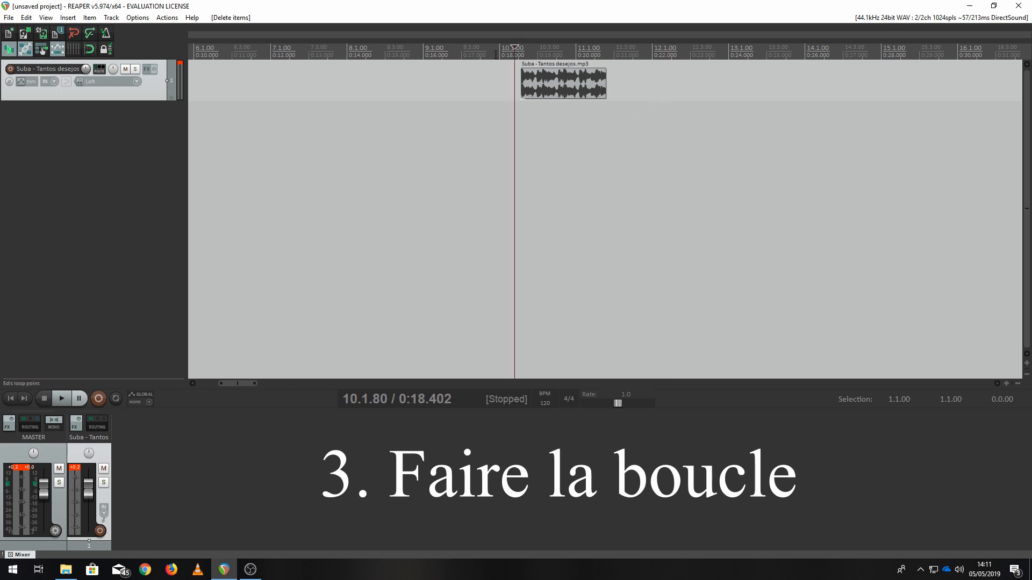
{"action": "left_click", "coordinate": [61, 399]}
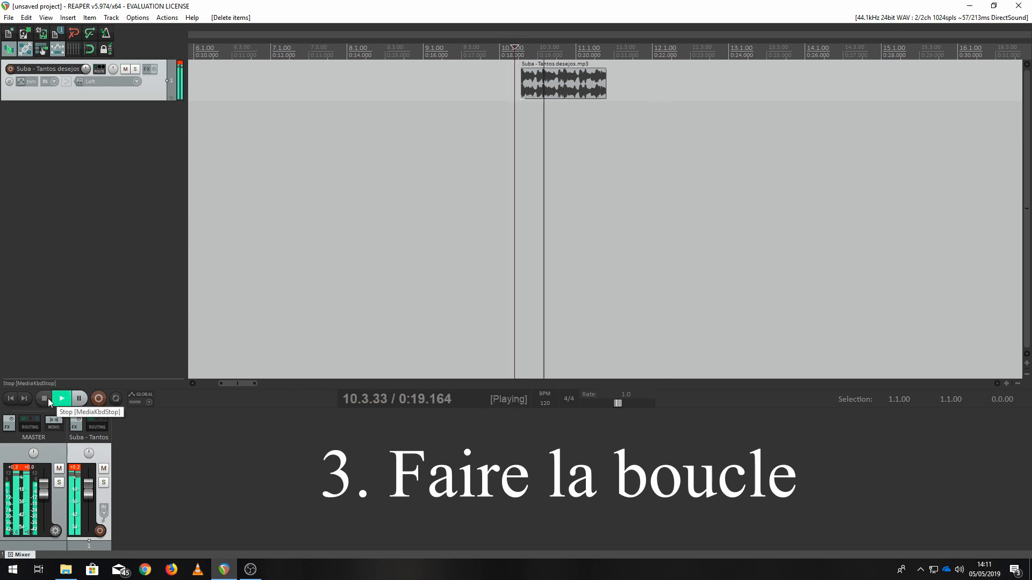
{"action": "left_click", "coordinate": [47, 398]}
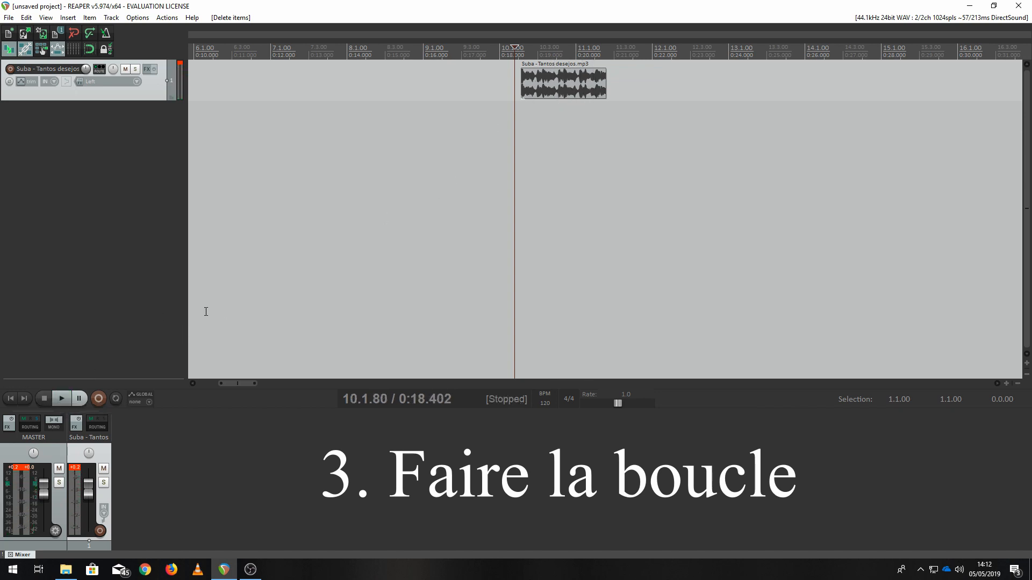
Step: Move the loop segment to the very start of the project, at 1.1.00
{"action": "scroll", "coordinate": [346, 249], "scroll_direction": "down", "scroll_amount": 5}
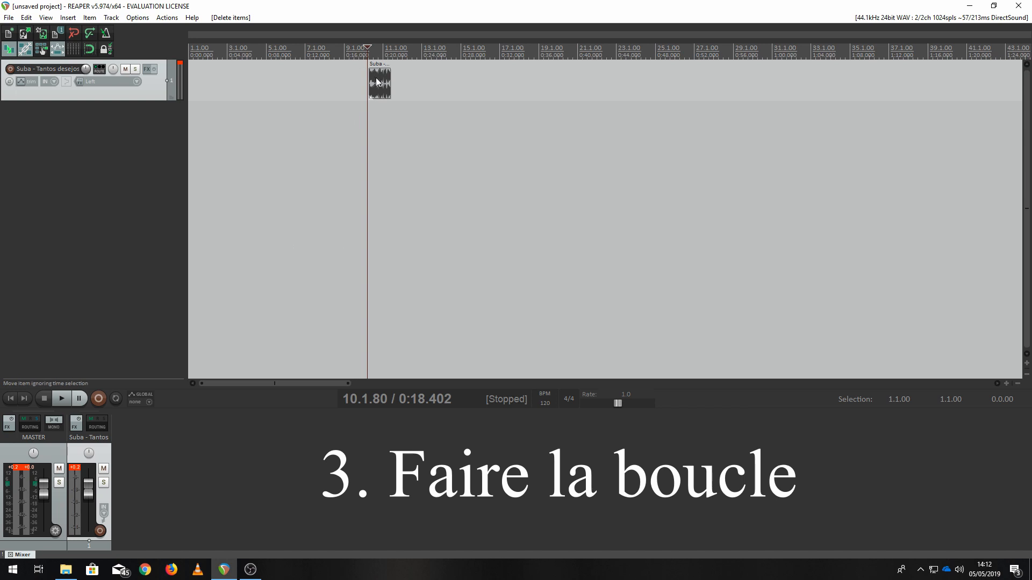
{"action": "left_click_drag", "start_coordinate": [379, 82], "coordinate": [204, 86]}
{"action": "scroll", "coordinate": [258, 96], "scroll_direction": "up", "scroll_amount": 4}
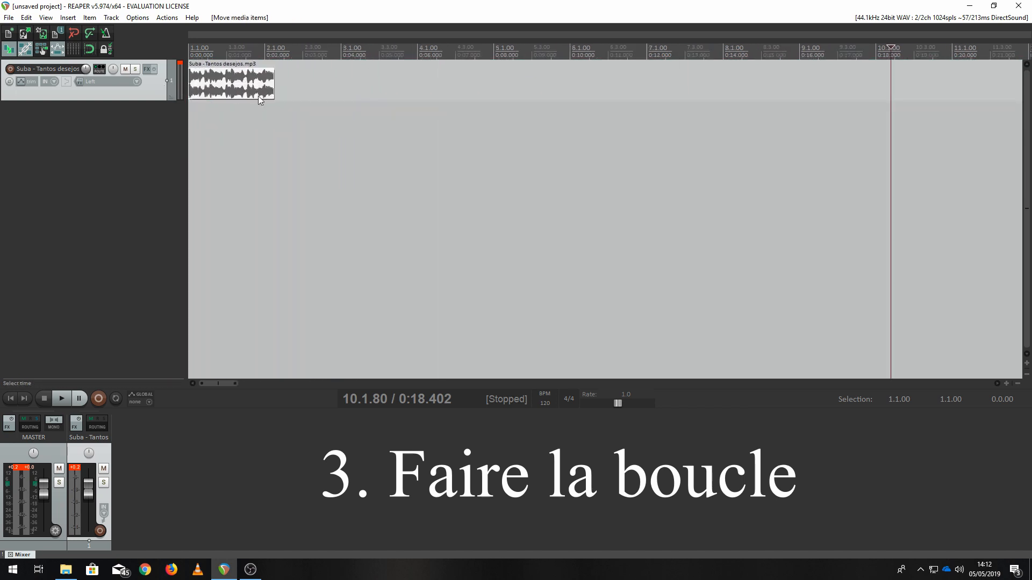
{"action": "scroll", "coordinate": [267, 94], "scroll_direction": "down", "scroll_amount": 3}
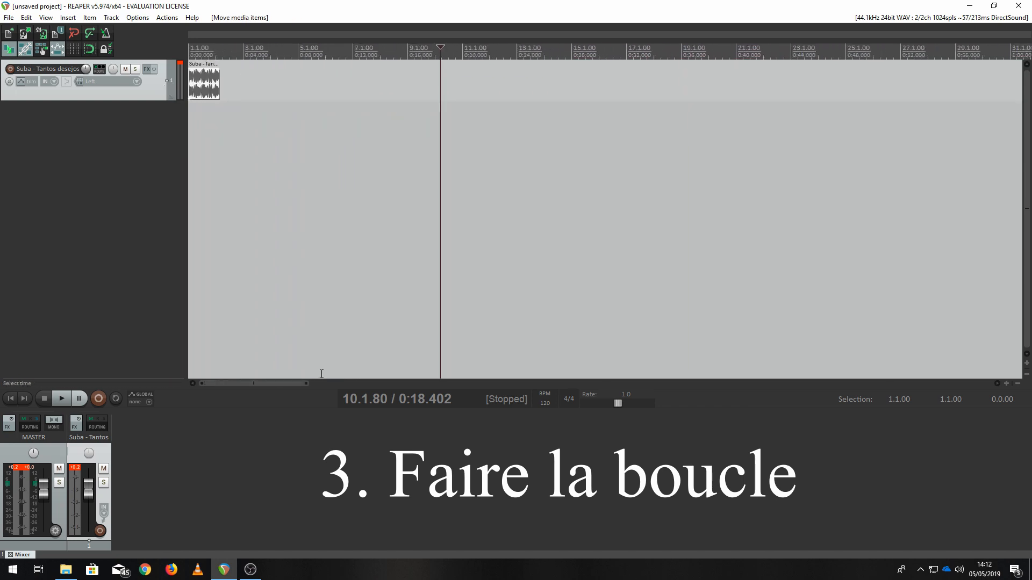
Step: Select the loop segment at the project start and duplicate it back to back along the track
{"action": "left_click", "coordinate": [204, 129]}
{"action": "scroll", "coordinate": [249, 111], "scroll_direction": "up", "scroll_amount": 6}
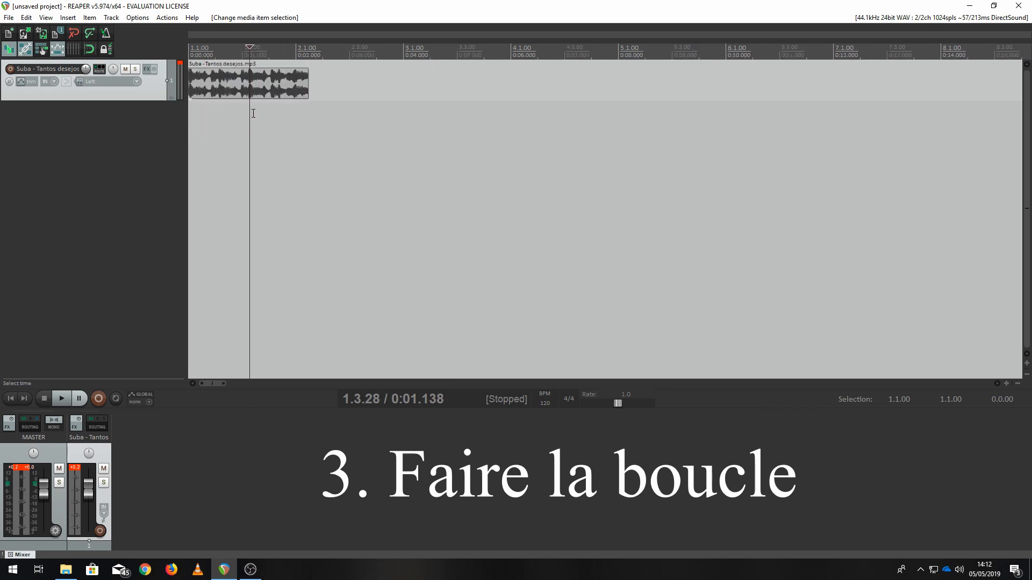
{"action": "left_click", "coordinate": [243, 81]}
{"action": "scroll", "coordinate": [344, 122], "scroll_direction": "down", "scroll_amount": 4}
{"action": "scroll", "coordinate": [343, 125], "scroll_direction": "down", "scroll_amount": 2}
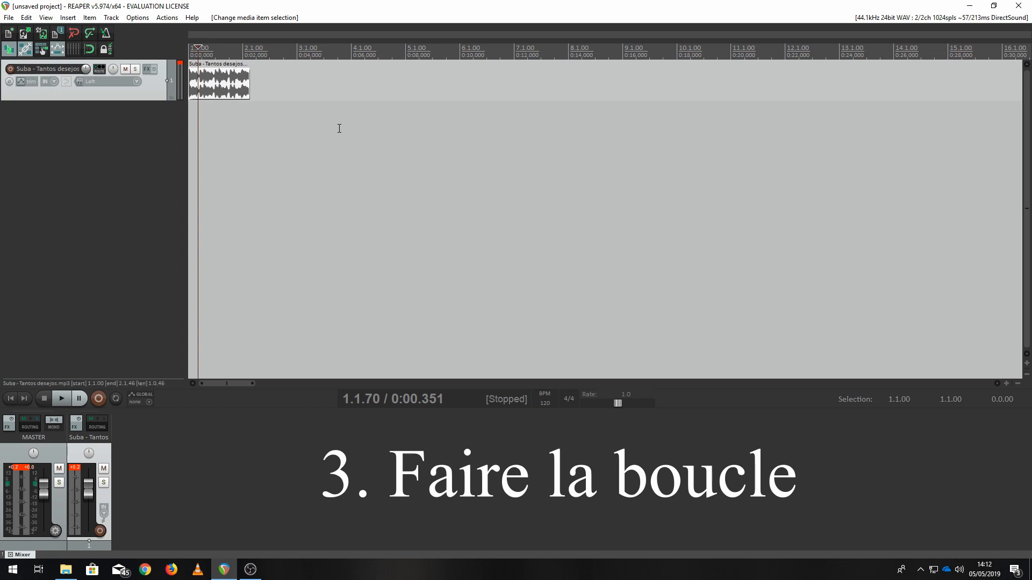
{"action": "key", "text": "ctrl+d"}
{"action": "key", "text": "ctrl+d"}
{"action": "key", "text": "ctrl+d"}
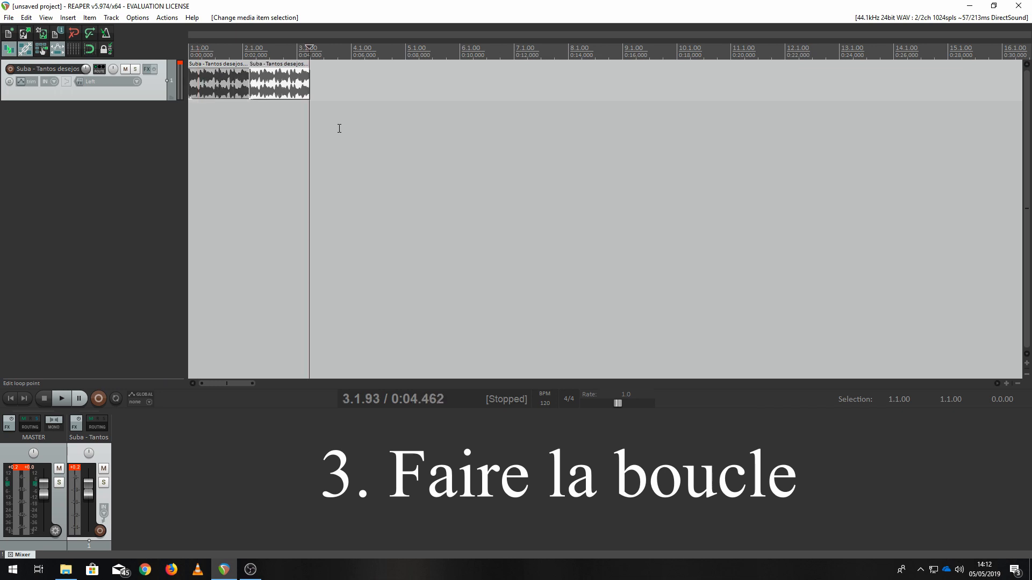
Step: Duplicate the loop segment back to back until seven copies fill the track from the project start
{"action": "key", "text": "ctrl+d"}
{"action": "key", "text": "ctrl+d"}
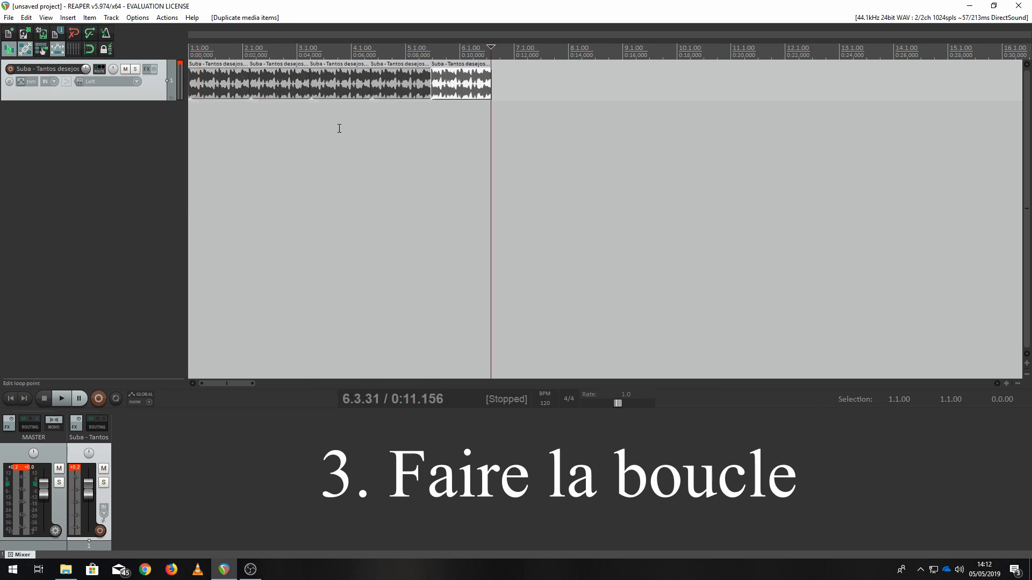
{"action": "key", "text": "ctrl+d"}
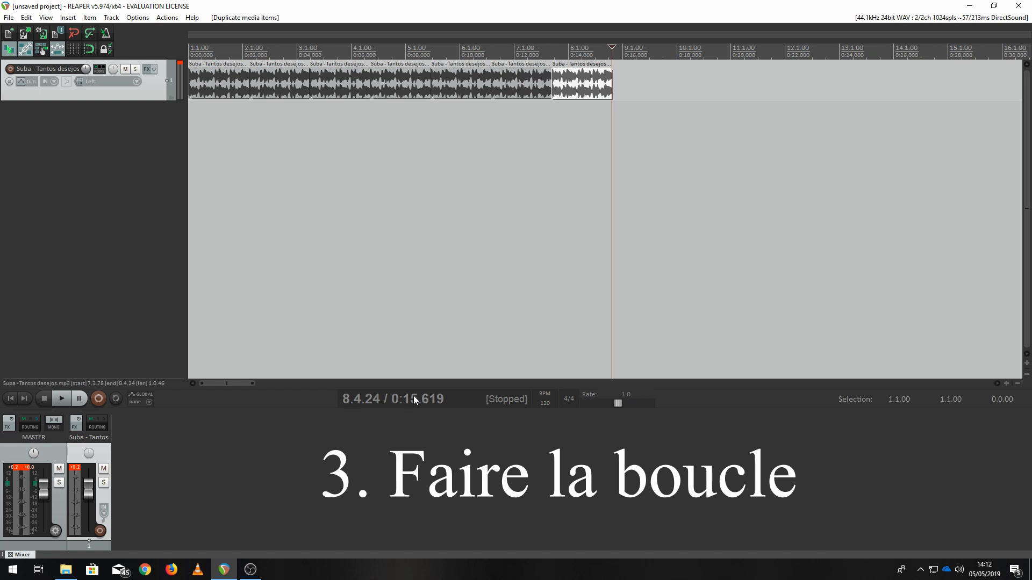
Step: Play the chain of duplicated loops twice from the project start, stopping playback after each listen
{"action": "left_click", "coordinate": [10, 398]}
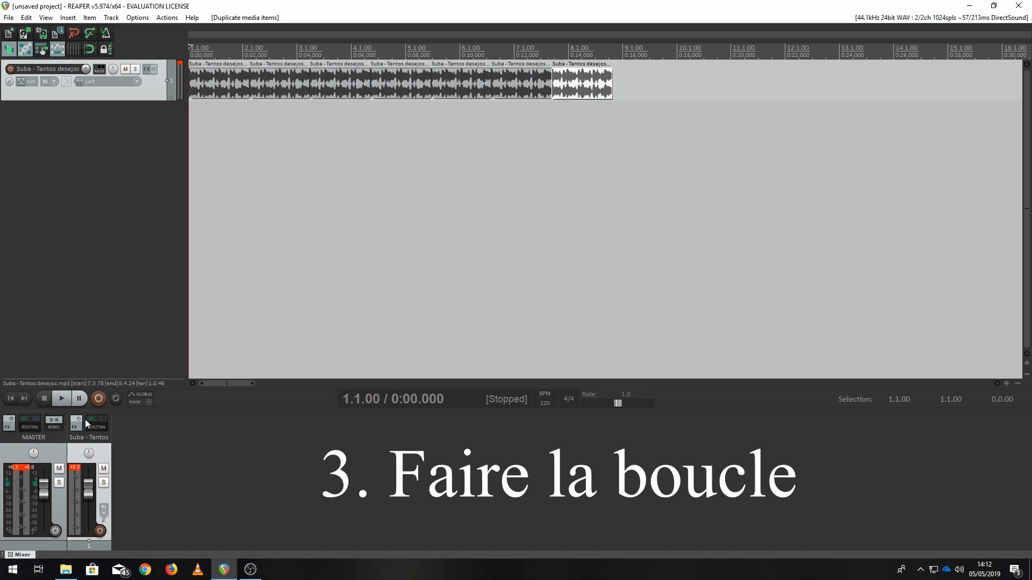
{"action": "left_click", "coordinate": [60, 401]}
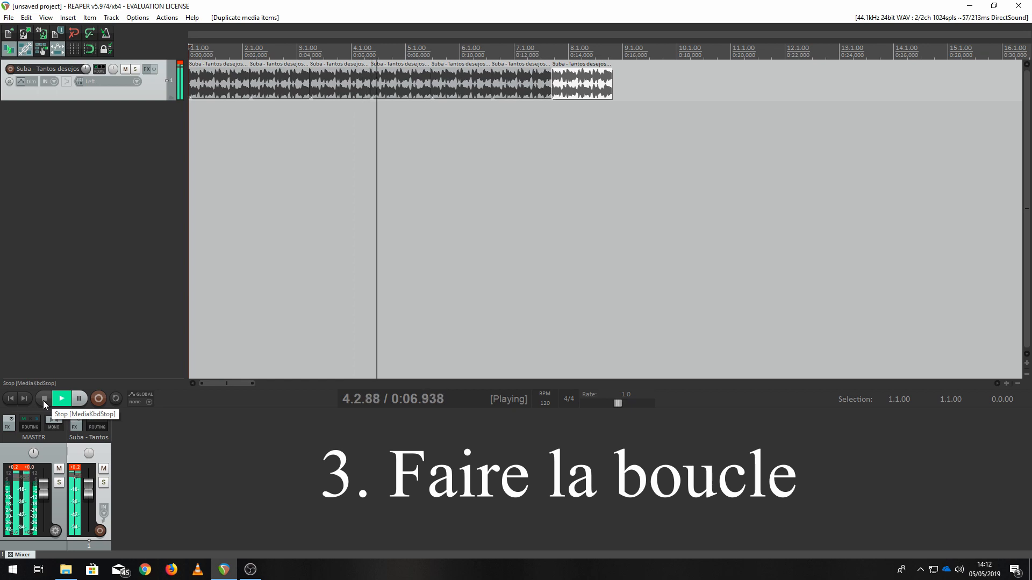
{"action": "left_click", "coordinate": [43, 401]}
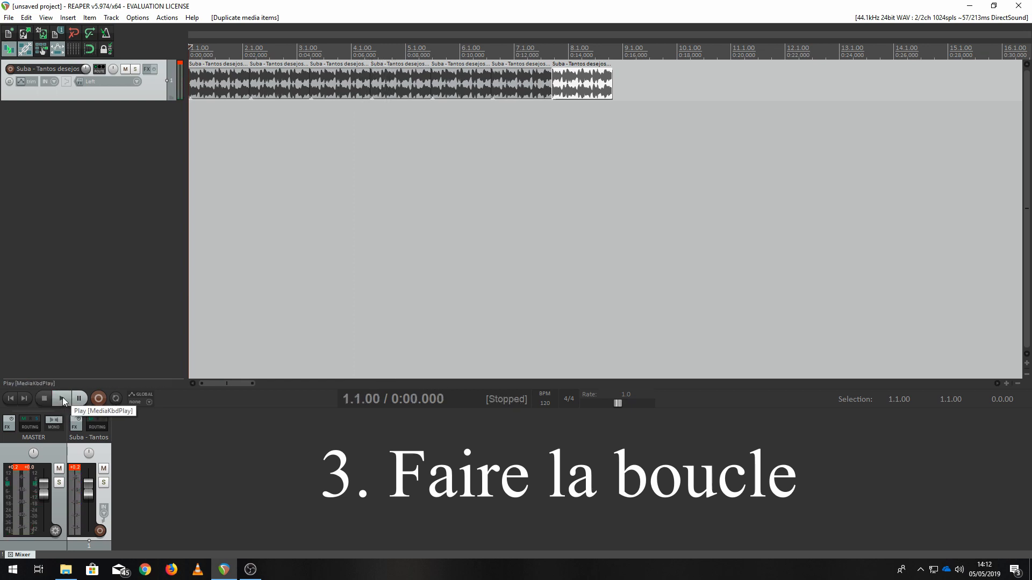
{"action": "left_click", "coordinate": [62, 398]}
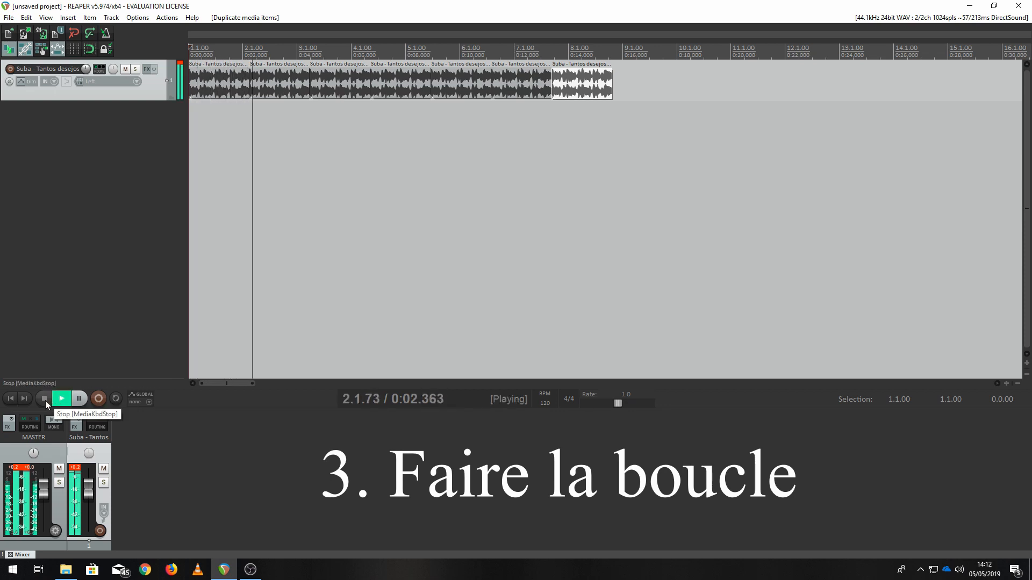
{"action": "left_click", "coordinate": [45, 401]}
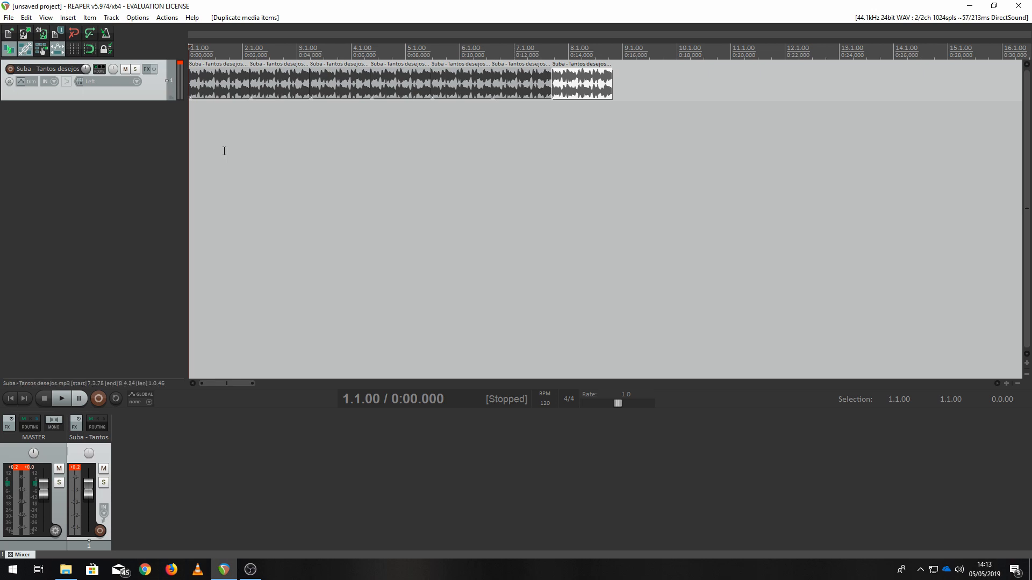
Step: Undo all the loop duplications, leaving a single loop segment at the project start
{"action": "key", "text": "Delete"}
{"action": "key", "text": "Delete"}
{"action": "key", "text": "Delete"}
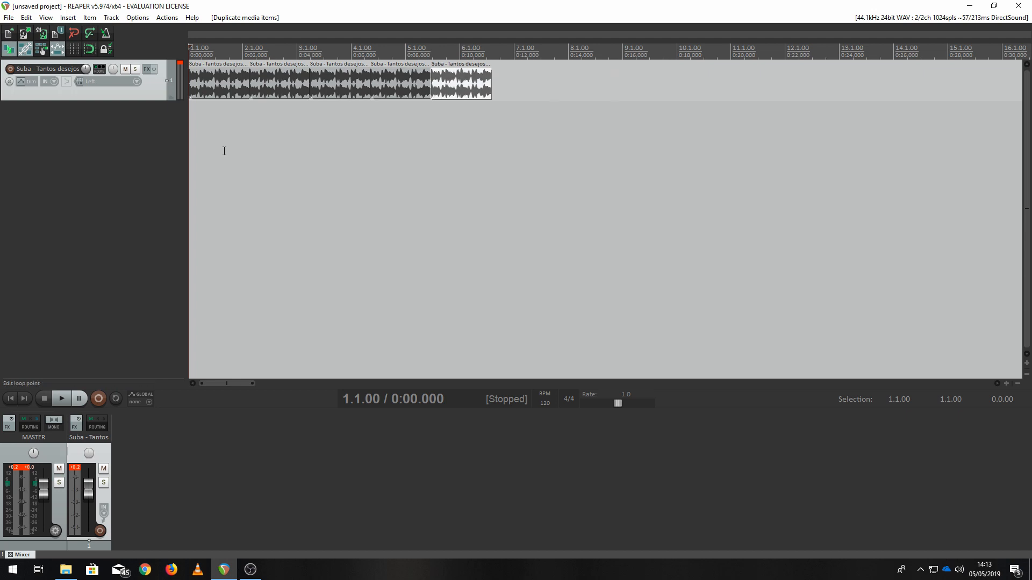
{"action": "key", "text": "Delete"}
{"action": "key", "text": "Delete"}
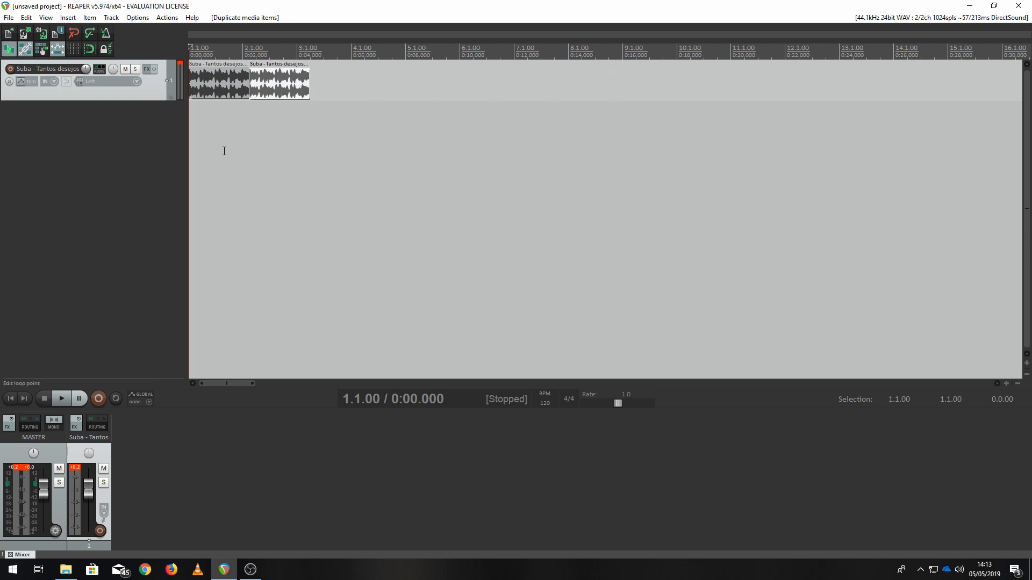
{"action": "left_click", "coordinate": [23, 19]}
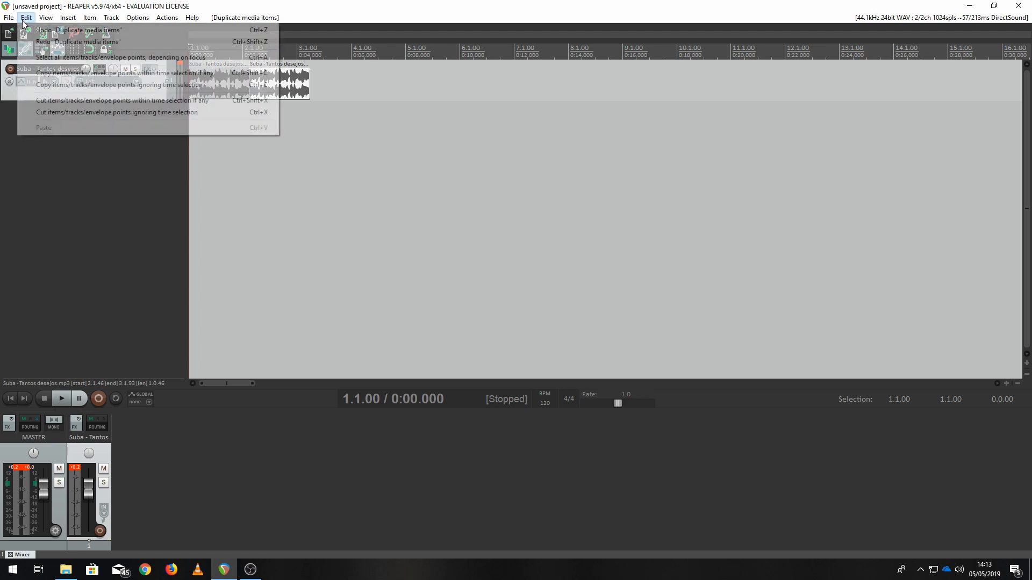
{"action": "left_click", "coordinate": [31, 30]}
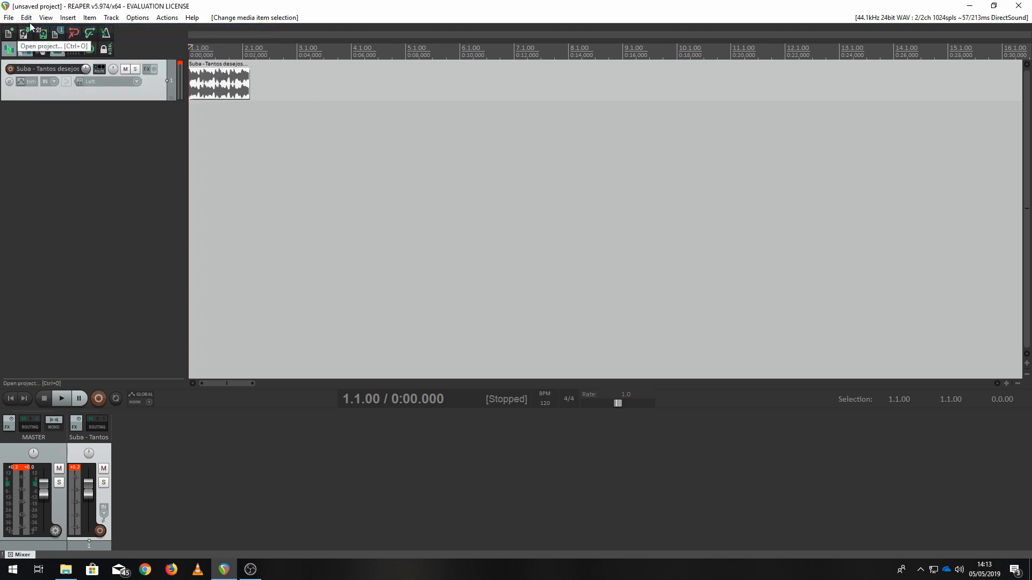
Step: Undo the move of the loop segment, returning it to its original position between bars 10 and 12
{"action": "left_click", "coordinate": [27, 18]}
{"action": "left_click", "coordinate": [31, 30]}
{"action": "left_click", "coordinate": [26, 18]}
{"action": "left_click", "coordinate": [31, 30]}
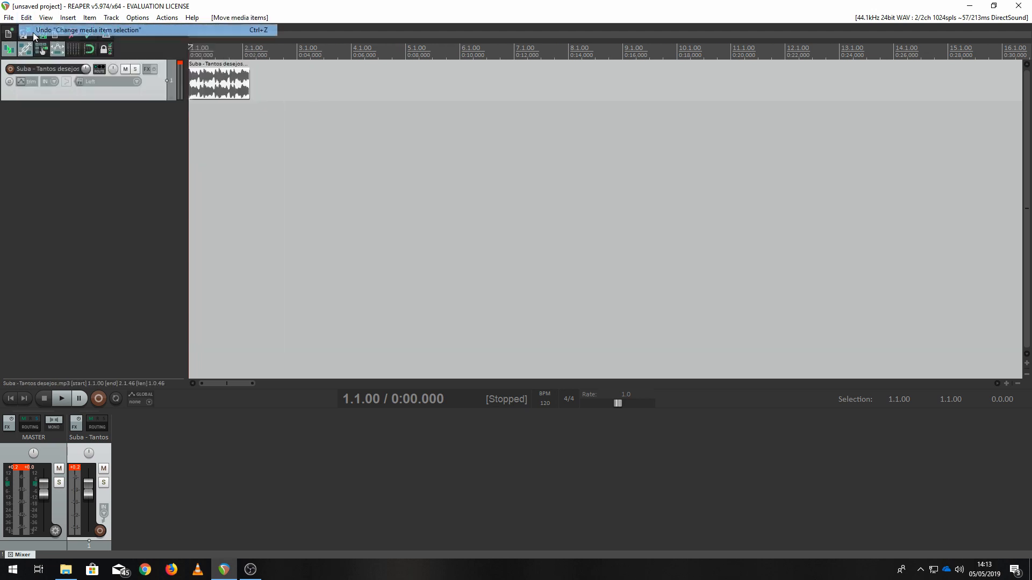
{"action": "left_click", "coordinate": [26, 18]}
{"action": "left_click", "coordinate": [30, 30]}
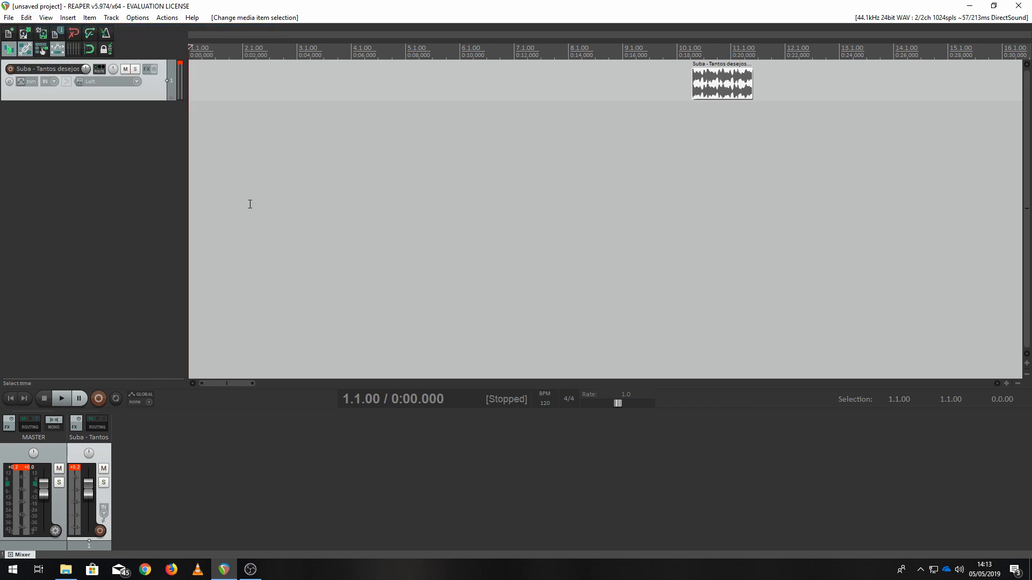
Step: Undo the deletions of the audio pieces before and after the loop segment
{"action": "key", "text": "ctrl+z"}
{"action": "key", "text": "ctrl+z"}
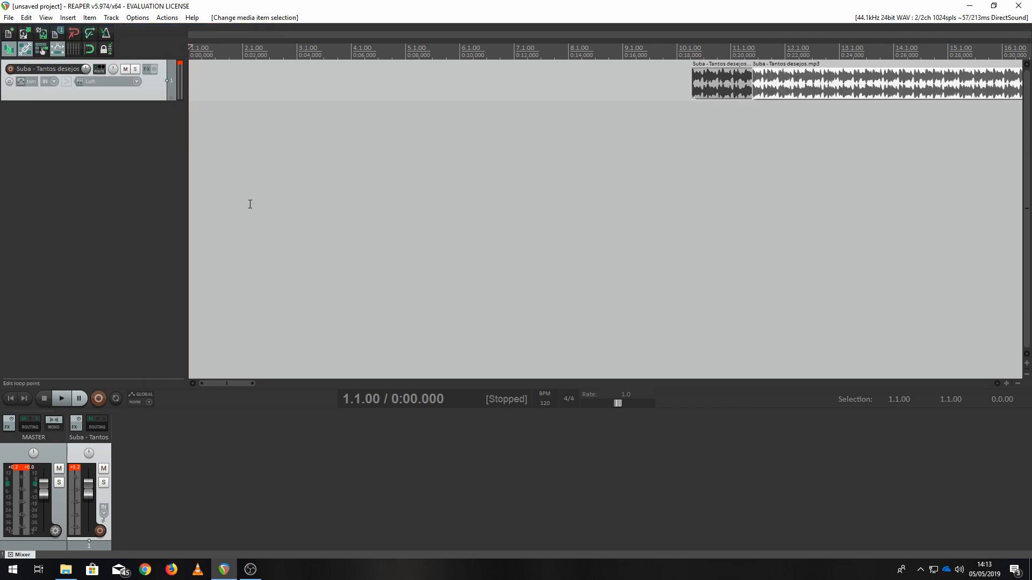
{"action": "key", "text": "ctrl+z"}
{"action": "key", "text": "ctrl+z"}
{"action": "key", "text": "ctrl+z"}
{"action": "key", "text": "ctrl+z"}
{"action": "key", "text": "ctrl+z"}
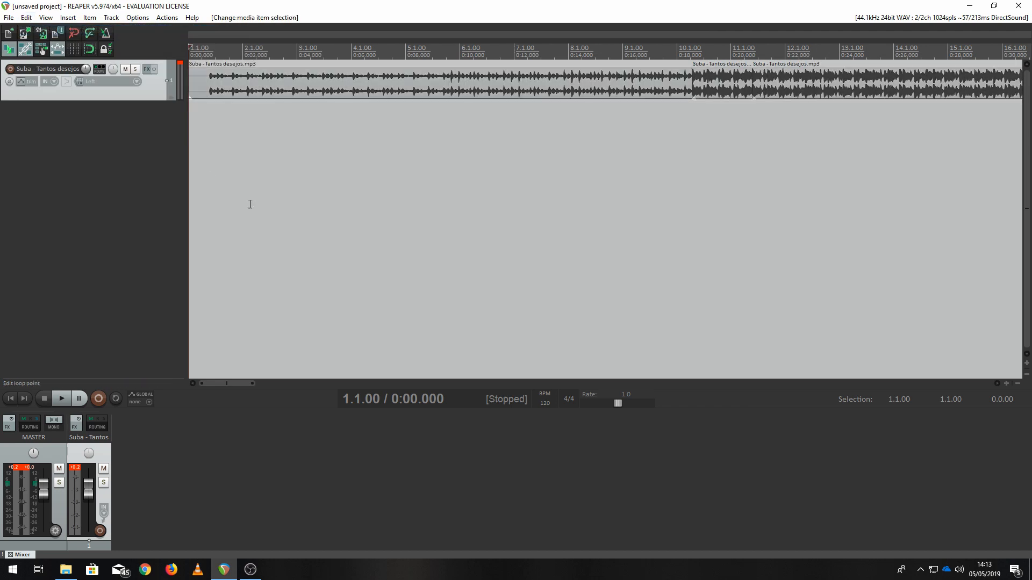
Step: Undo both splits around the loop, restoring the audio track as one uncut item
{"action": "key", "text": "ctrl+z"}
{"action": "key", "text": "ctrl+z"}
{"action": "key", "text": "ctrl+z"}
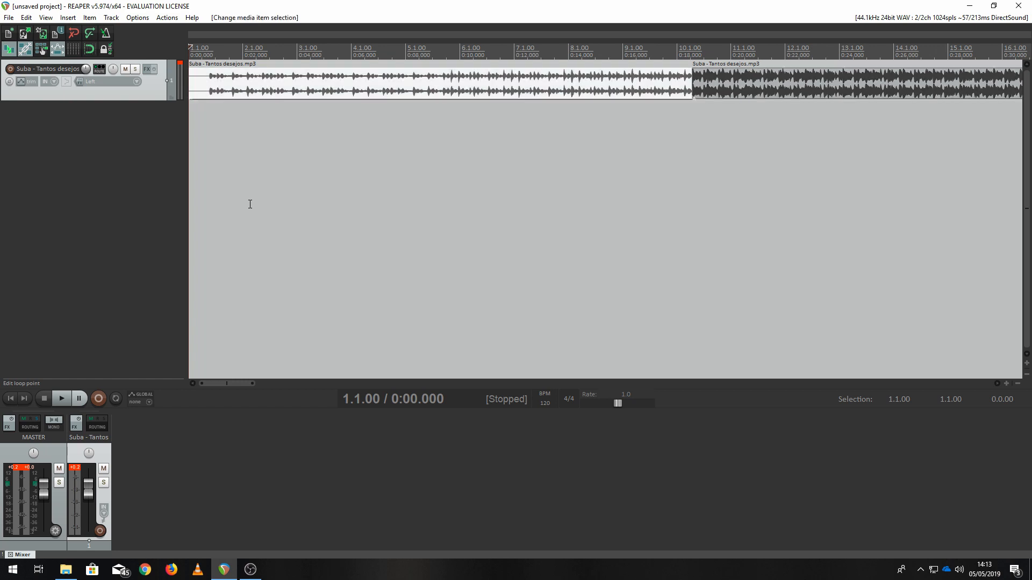
{"action": "key", "text": "ctrl+z"}
{"action": "key", "text": "ctrl+z"}
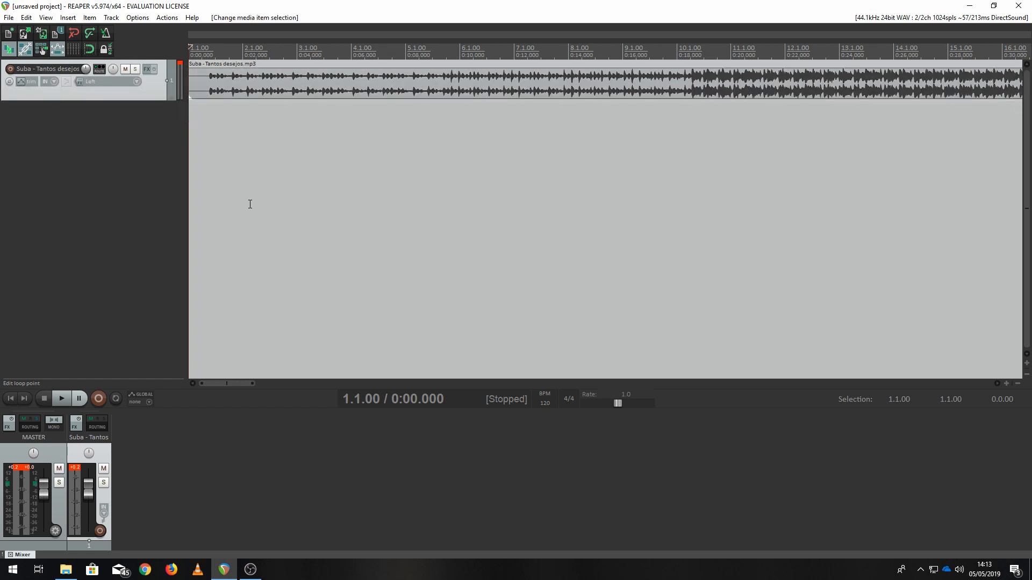